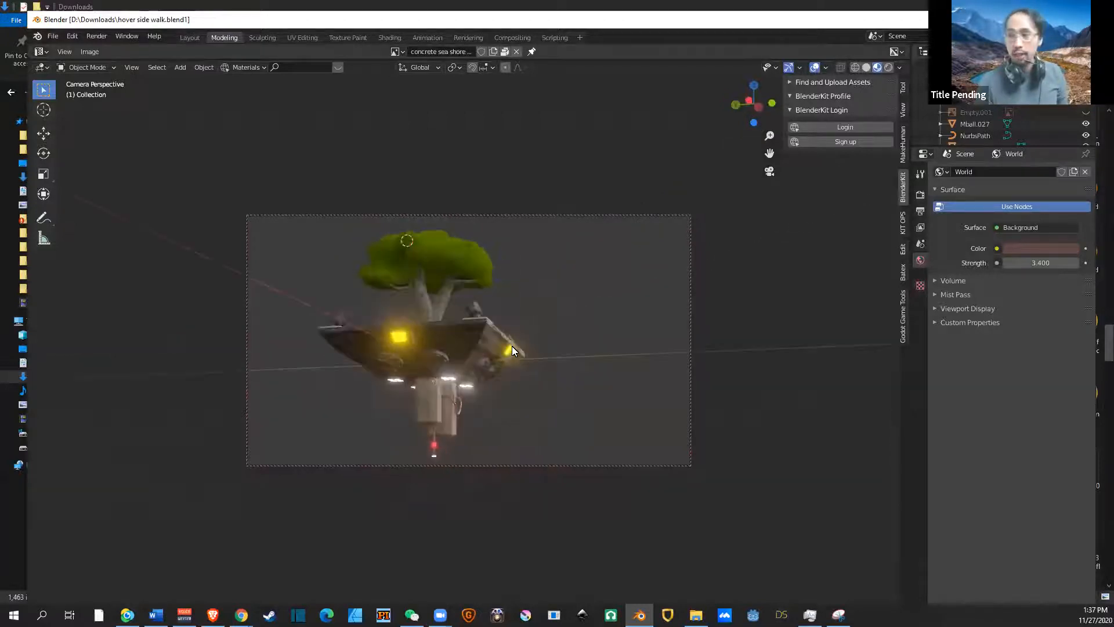
pyautogui.scroll(2, 512, 346)
pyautogui.scroll(-3, 507, 347)
pyautogui.moveTo(493, 342); pyautogui.dragTo(569, 325, button='middle')
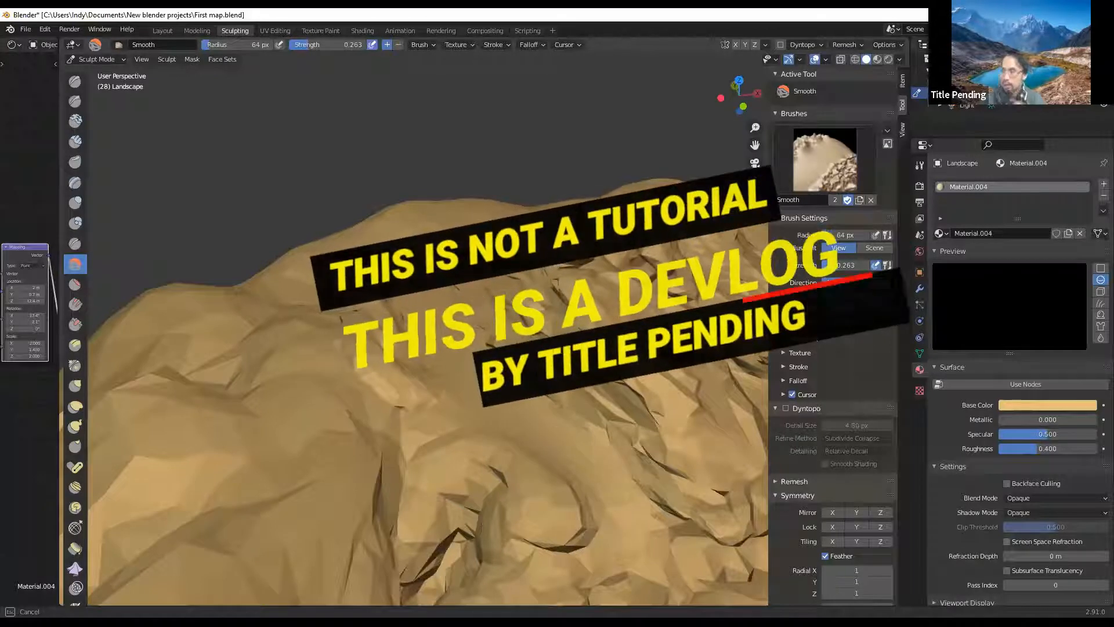
# Step: Smooth the rough ground at the foot of the large central rock on the Landscape mesh with the Smooth brush
pyautogui.moveTo(465, 386); pyautogui.dragTo(551, 531, button='middle')
pyautogui.moveTo(551, 531)
pyautogui.keyDown('shift'); pyautogui.mouseDown(button='middle')
pyautogui.moveTo(563, 482)
pyautogui.moveTo(562, 296)
pyautogui.mouseUp(button='middle'); pyautogui.keyUp('shift')
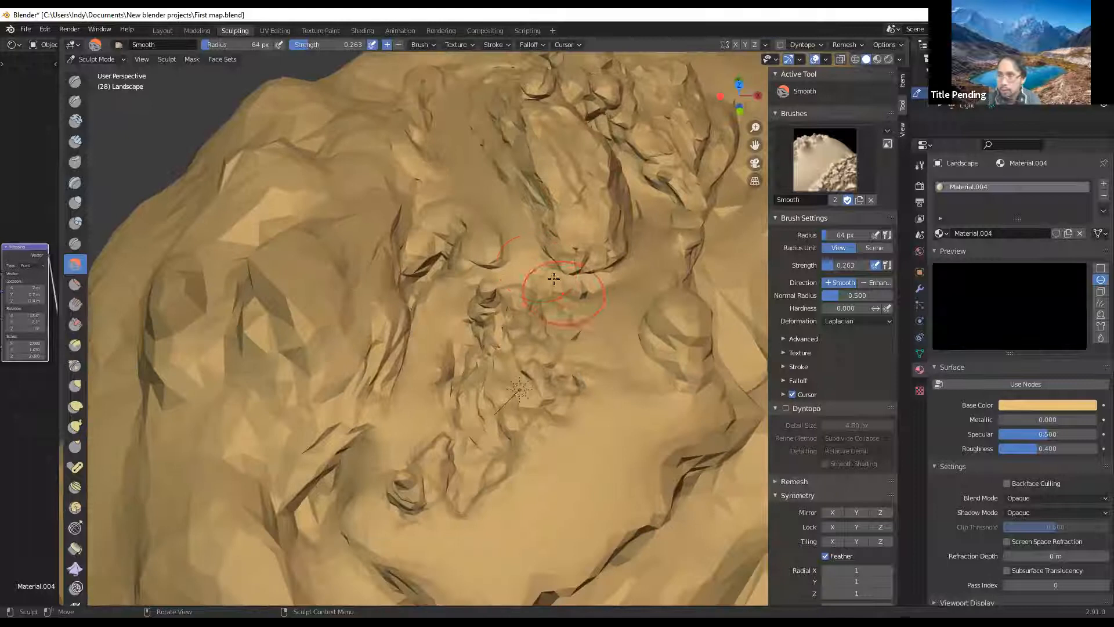
pyautogui.moveTo(529, 260)
pyautogui.mouseDown()
pyautogui.moveTo(568, 299)
pyautogui.moveTo(530, 261)
pyautogui.moveTo(552, 293)
pyautogui.mouseUp()
pyautogui.moveTo(589, 291)
pyautogui.mouseDown(button='middle')
pyautogui.moveTo(589, 236)
pyautogui.moveTo(685, 277)
pyautogui.moveTo(615, 305)
pyautogui.moveTo(565, 306)
pyautogui.mouseUp(button='middle')
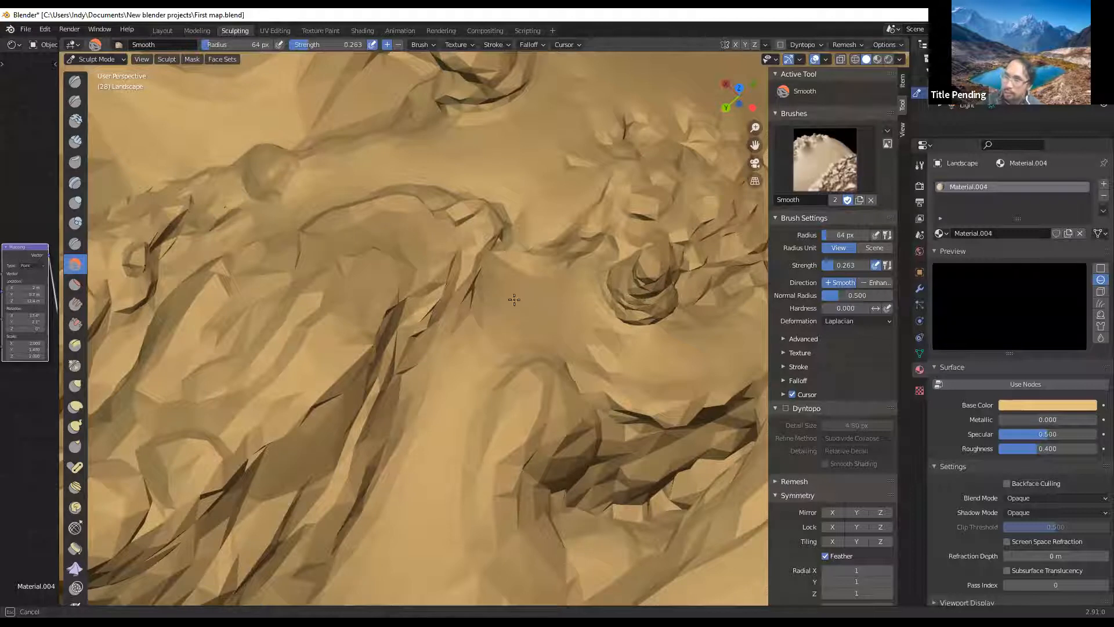
# Step: Smooth the jagged rim and slopes around the flat plateau in front of the rock spires
pyautogui.moveTo(534, 330)
pyautogui.mouseDown(button='middle')
pyautogui.moveTo(441, 268)
pyautogui.moveTo(380, 266)
pyautogui.moveTo(396, 206)
pyautogui.mouseUp(button='middle')
pyautogui.moveTo(415, 279)
pyautogui.mouseDown(button='middle')
pyautogui.moveTo(419, 270)
pyautogui.moveTo(159, 384)
pyautogui.mouseUp(button='middle')
pyautogui.moveTo(154, 363)
pyautogui.mouseDown()
pyautogui.moveTo(244, 429)
pyautogui.moveTo(203, 412)
pyautogui.moveTo(232, 426)
pyautogui.moveTo(218, 418)
pyautogui.moveTo(348, 436)
pyautogui.moveTo(488, 397)
pyautogui.moveTo(572, 352)
pyautogui.mouseUp()
pyautogui.moveTo(672, 297)
pyautogui.mouseDown()
pyautogui.moveTo(627, 331)
pyautogui.moveTo(656, 296)
pyautogui.mouseUp()
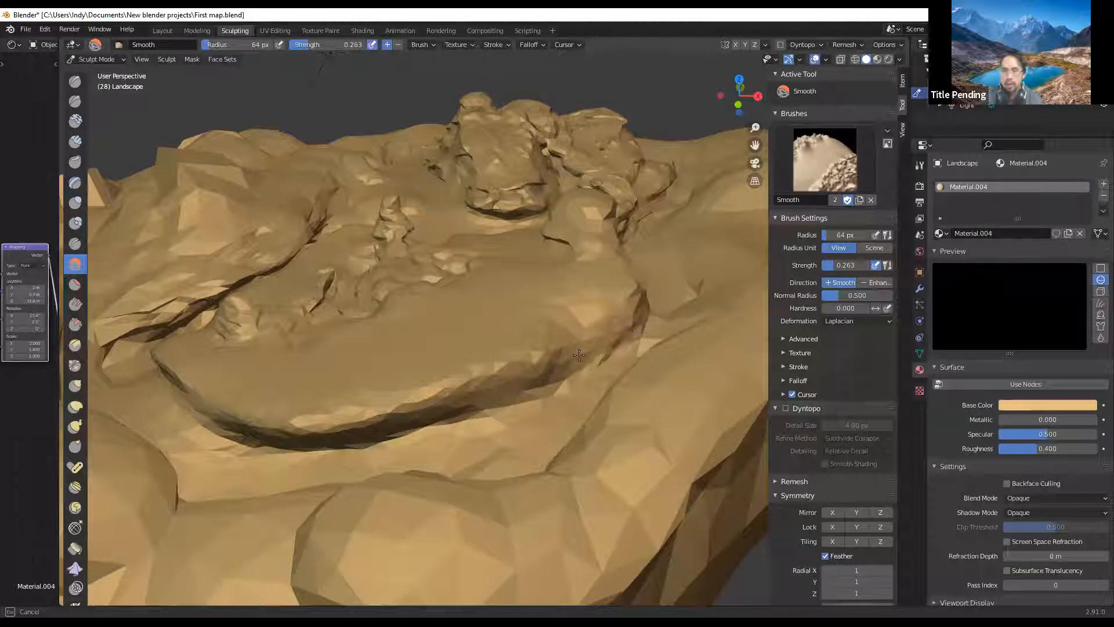
pyautogui.moveTo(445, 409)
pyautogui.mouseDown()
pyautogui.moveTo(347, 442)
pyautogui.moveTo(257, 432)
pyautogui.moveTo(490, 392)
pyautogui.moveTo(458, 434)
pyautogui.mouseUp()
pyautogui.moveTo(458, 434); pyautogui.dragTo(371, 454, button='middle')
pyautogui.moveTo(201, 392); pyautogui.dragTo(195, 398)
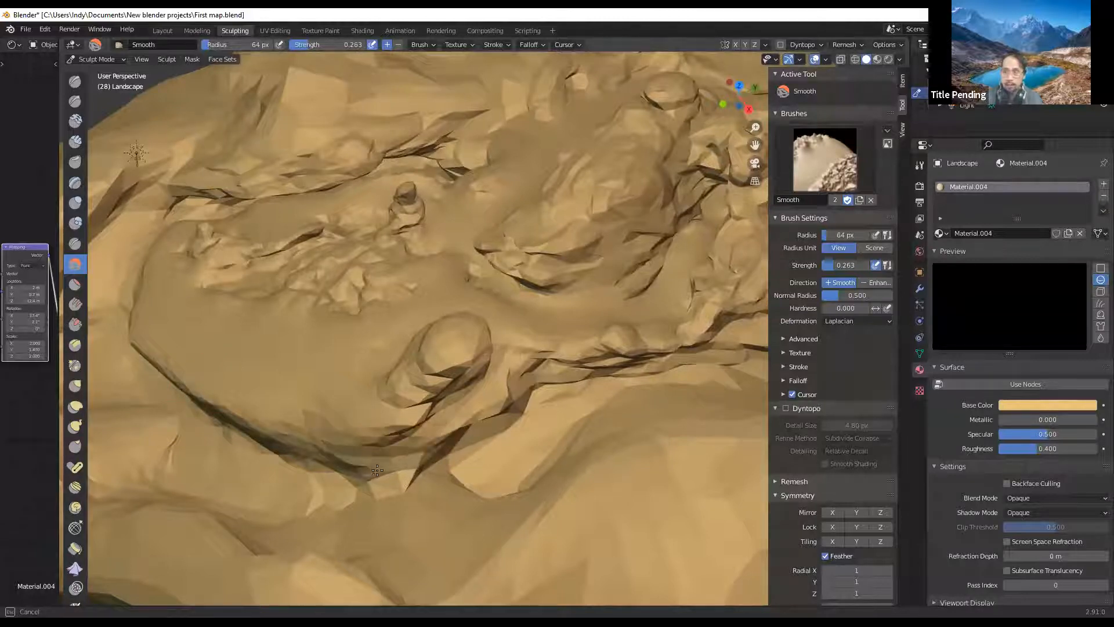
# Step: Smooth the sandy path along the upper edge of the crater-like hollow near the spire
pyautogui.moveTo(409, 465)
pyautogui.mouseDown(button='middle')
pyautogui.moveTo(242, 439)
pyautogui.moveTo(353, 429)
pyautogui.moveTo(363, 453)
pyautogui.moveTo(516, 465)
pyautogui.moveTo(360, 447)
pyautogui.moveTo(281, 421)
pyautogui.moveTo(423, 419)
pyautogui.moveTo(425, 400)
pyautogui.moveTo(430, 455)
pyautogui.moveTo(494, 442)
pyautogui.moveTo(422, 283)
pyautogui.moveTo(504, 280)
pyautogui.moveTo(457, 273)
pyautogui.moveTo(451, 301)
pyautogui.mouseUp(button='middle')
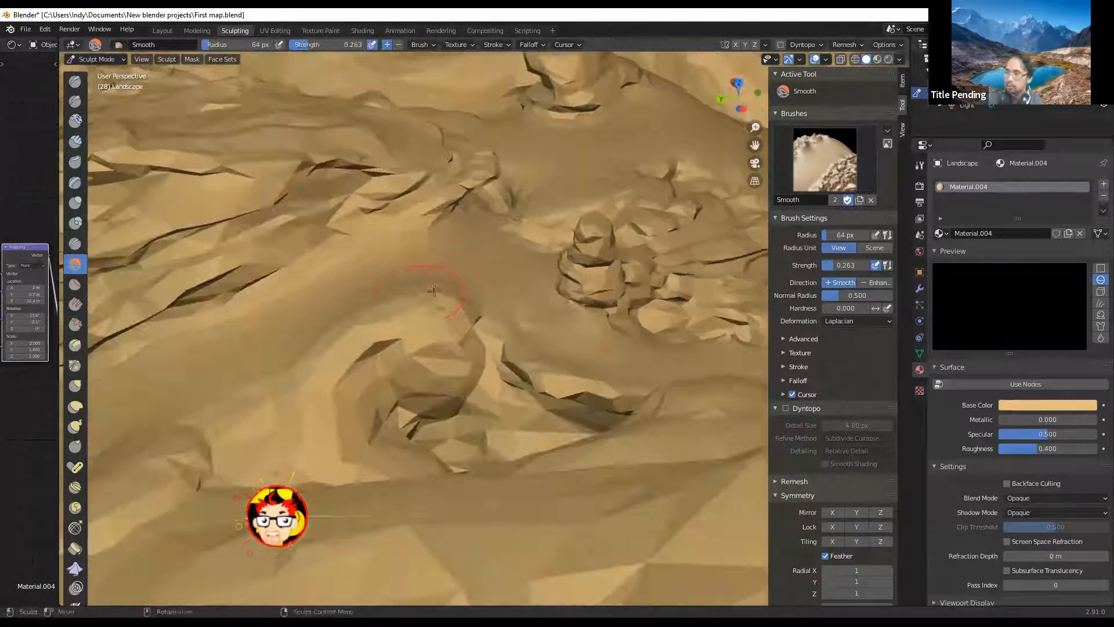
pyautogui.moveTo(349, 304)
pyautogui.mouseDown()
pyautogui.moveTo(407, 314)
pyautogui.moveTo(424, 285)
pyautogui.moveTo(458, 301)
pyautogui.moveTo(459, 325)
pyautogui.moveTo(427, 321)
pyautogui.moveTo(427, 302)
pyautogui.mouseUp()
pyautogui.moveTo(287, 341)
pyautogui.mouseDown()
pyautogui.moveTo(516, 359)
pyautogui.moveTo(324, 352)
pyautogui.mouseUp()
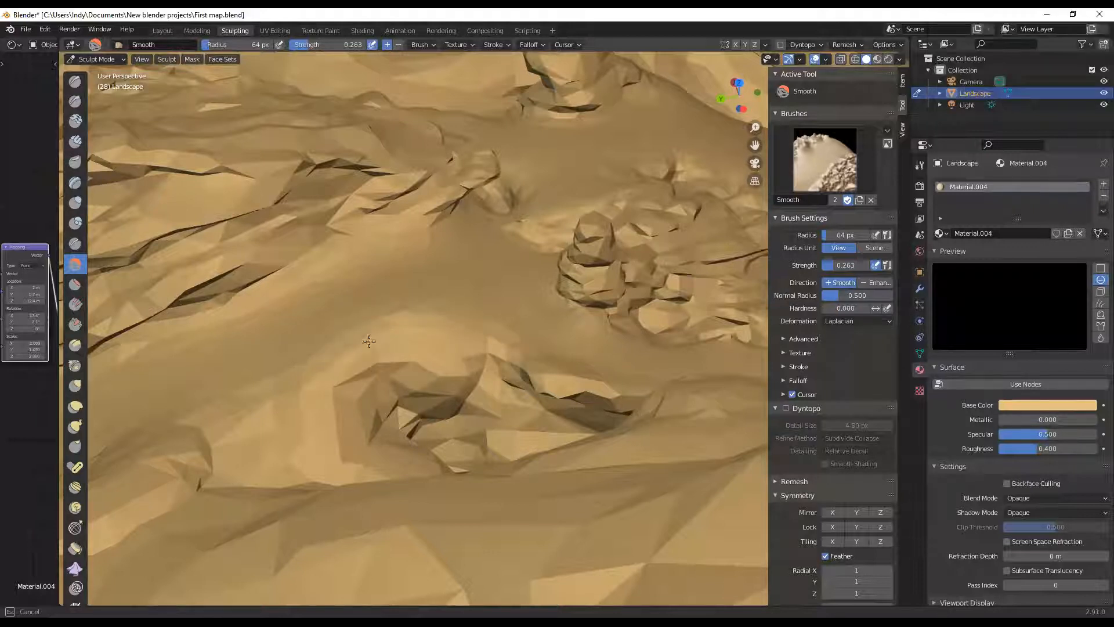
pyautogui.moveTo(493, 348); pyautogui.dragTo(490, 349)
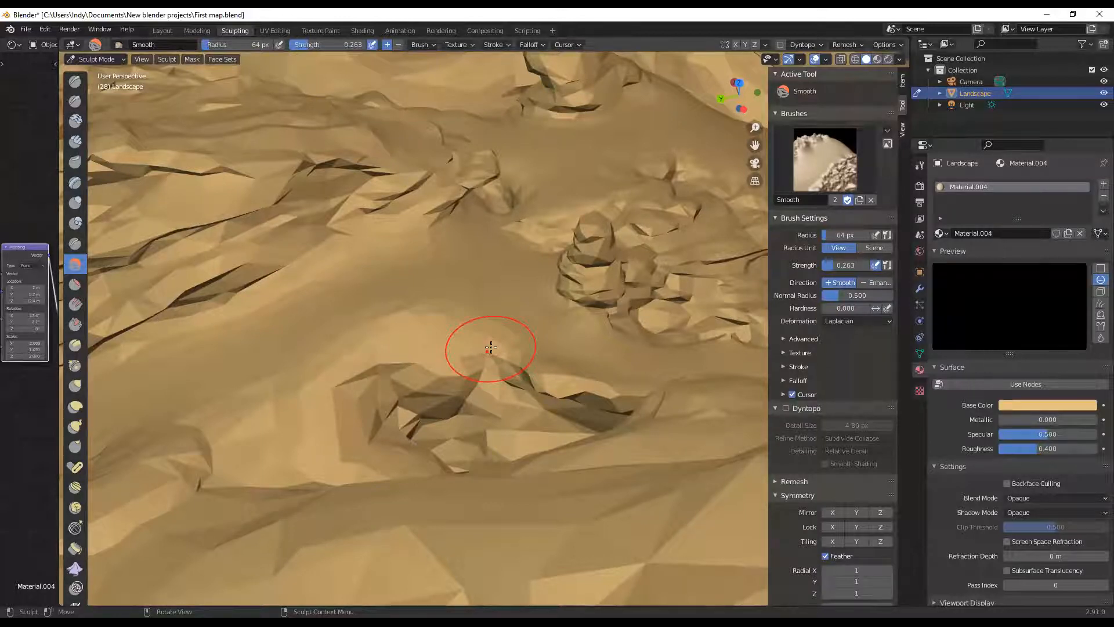
# Step: Smooth the steep, creased walls of the rocky hollow beside the spire
pyautogui.moveTo(489, 349); pyautogui.dragTo(384, 354, button='middle')
pyautogui.moveTo(271, 320); pyautogui.dragTo(271, 317)
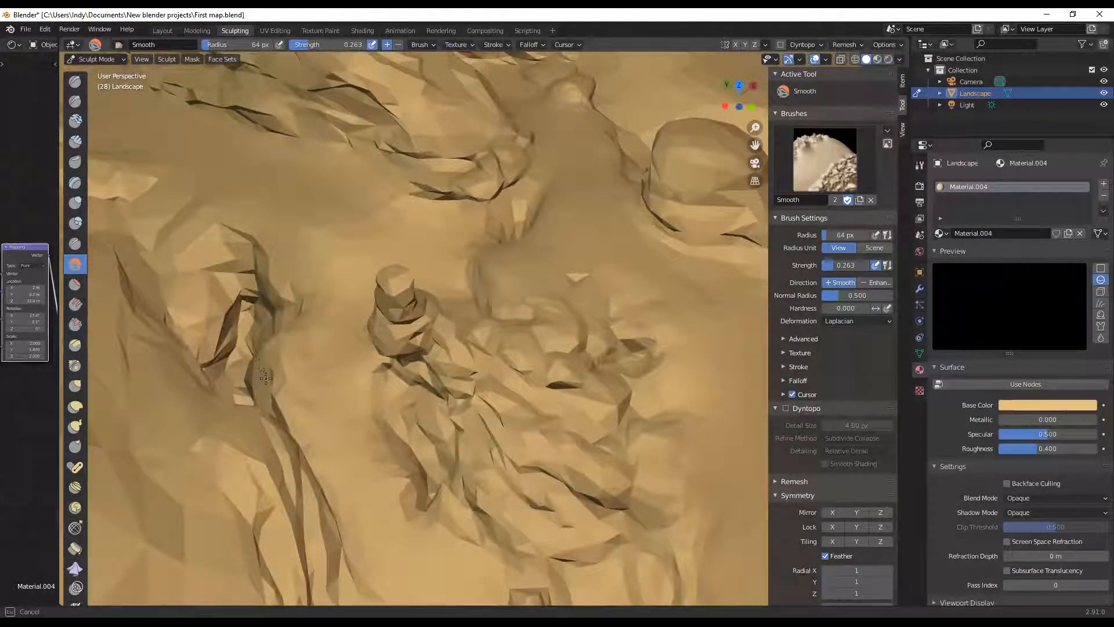
pyautogui.moveTo(267, 371)
pyautogui.mouseDown()
pyautogui.moveTo(253, 325)
pyautogui.moveTo(254, 390)
pyautogui.moveTo(253, 353)
pyautogui.mouseUp()
pyautogui.moveTo(279, 307)
pyautogui.mouseDown()
pyautogui.moveTo(253, 275)
pyautogui.moveTo(238, 302)
pyautogui.mouseUp()
pyautogui.moveTo(242, 298); pyautogui.dragTo(233, 293, button='middle')
pyautogui.moveTo(236, 275)
pyautogui.mouseDown()
pyautogui.moveTo(230, 319)
pyautogui.moveTo(239, 280)
pyautogui.mouseUp()
pyautogui.moveTo(235, 340)
pyautogui.mouseDown()
pyautogui.moveTo(253, 299)
pyautogui.moveTo(174, 334)
pyautogui.moveTo(226, 285)
pyautogui.moveTo(209, 312)
pyautogui.moveTo(219, 278)
pyautogui.mouseUp()
# Step: Smooth the slope where the sandy path drops into the hollow
pyautogui.moveTo(219, 278)
pyautogui.mouseDown(button='middle')
pyautogui.moveTo(360, 246)
pyautogui.moveTo(534, 277)
pyautogui.mouseUp(button='middle')
pyautogui.moveTo(552, 292); pyautogui.dragTo(572, 328)
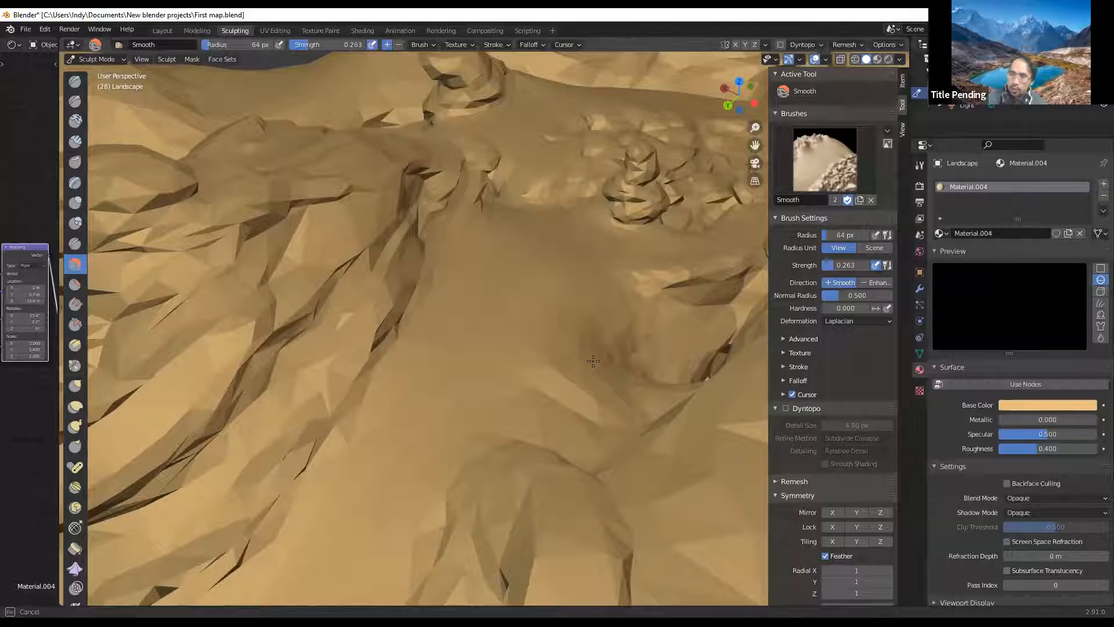
pyautogui.moveTo(671, 377); pyautogui.dragTo(659, 380)
pyautogui.moveTo(552, 398)
pyautogui.mouseDown(button='middle')
pyautogui.moveTo(401, 407)
pyautogui.moveTo(337, 423)
pyautogui.moveTo(281, 444)
pyautogui.moveTo(302, 470)
pyautogui.mouseUp(button='middle')
pyautogui.moveTo(243, 420)
pyautogui.mouseDown()
pyautogui.moveTo(271, 475)
pyautogui.moveTo(263, 460)
pyautogui.moveTo(275, 458)
pyautogui.mouseUp()
# Step: Smooth the floor and remaining creases of the hollow next to the plateau
pyautogui.moveTo(275, 457)
pyautogui.mouseDown(button='middle')
pyautogui.moveTo(238, 465)
pyautogui.moveTo(232, 481)
pyautogui.mouseUp(button='middle')
pyautogui.moveTo(219, 398); pyautogui.dragTo(213, 421)
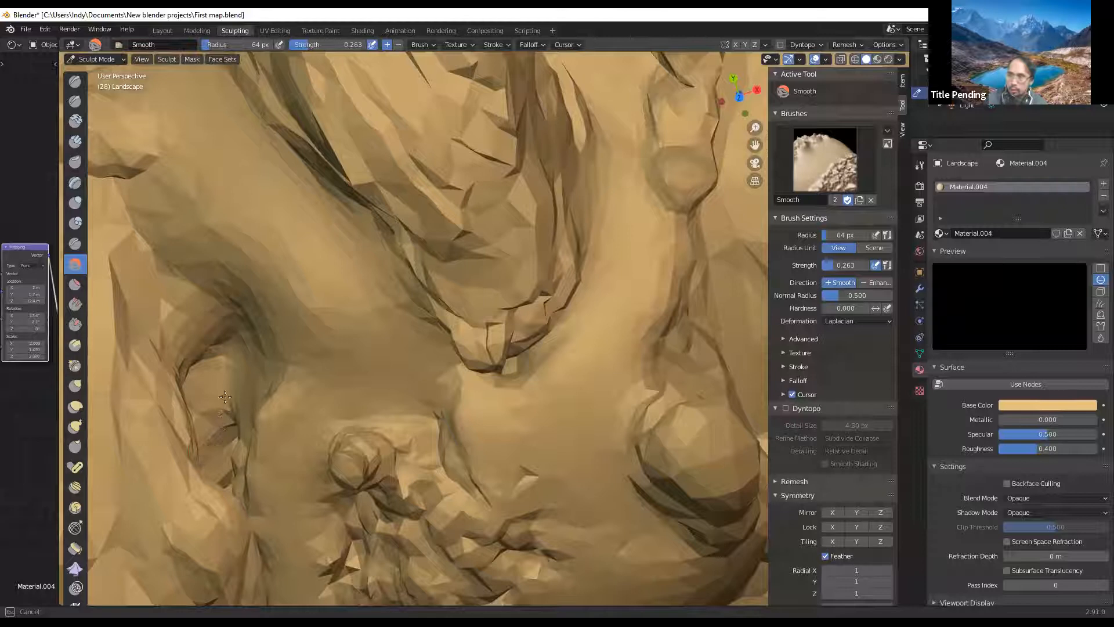
pyautogui.moveTo(234, 377)
pyautogui.mouseDown()
pyautogui.moveTo(209, 395)
pyautogui.moveTo(216, 455)
pyautogui.moveTo(218, 437)
pyautogui.mouseUp()
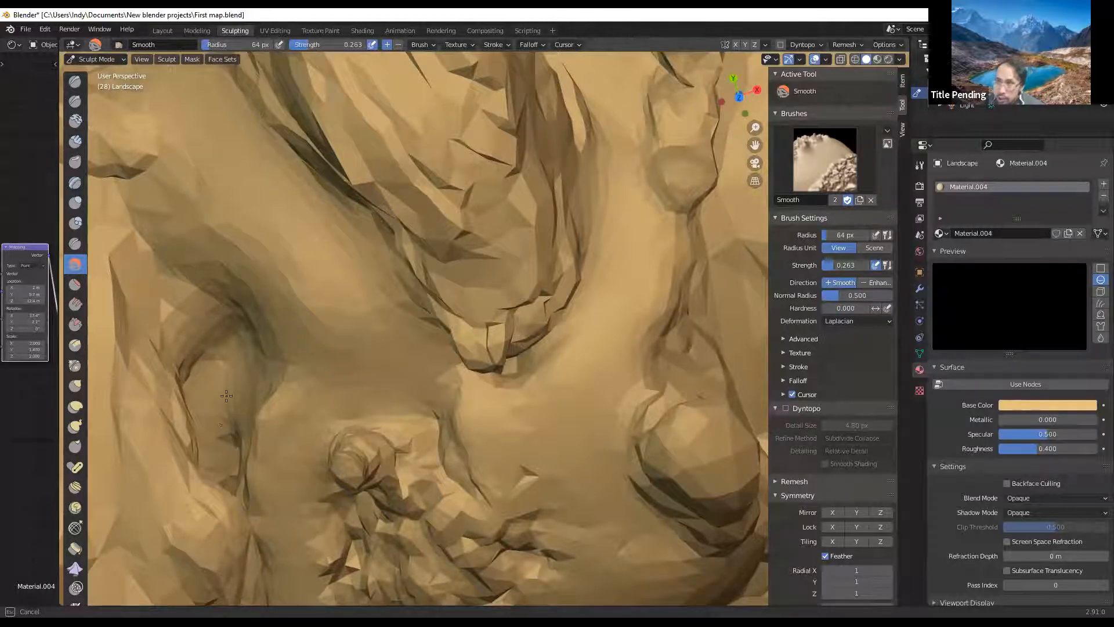
pyautogui.moveTo(216, 377); pyautogui.dragTo(212, 374)
pyautogui.moveTo(212, 374)
pyautogui.mouseDown(button='middle')
pyautogui.moveTo(261, 331)
pyautogui.moveTo(380, 276)
pyautogui.moveTo(251, 238)
pyautogui.moveTo(263, 243)
pyautogui.moveTo(202, 385)
pyautogui.mouseUp(button='middle')
pyautogui.moveTo(202, 385); pyautogui.dragTo(222, 390)
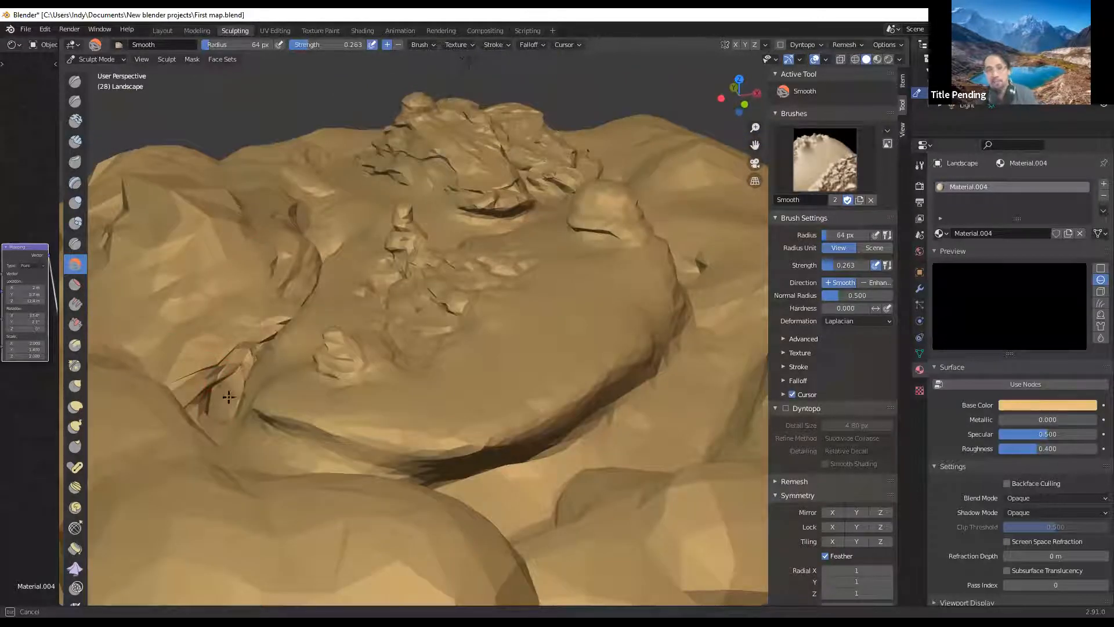
pyautogui.moveTo(242, 355); pyautogui.dragTo(235, 376)
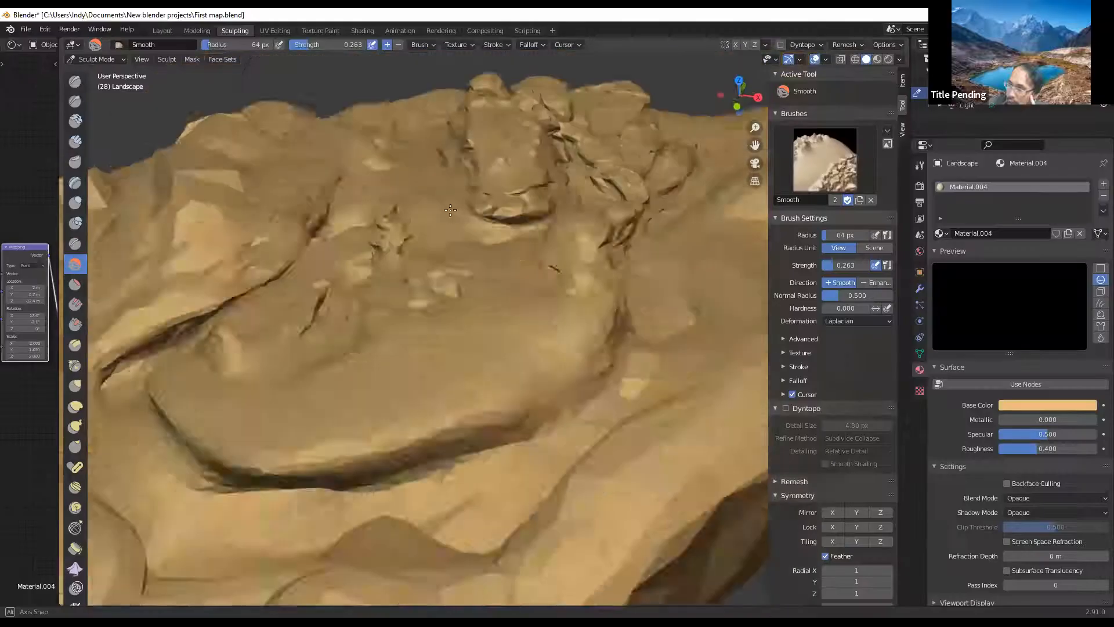
# Step: Smooth the floor and side walls of the narrow canyon passage between the rock formations
pyautogui.moveTo(471, 213)
pyautogui.mouseDown(button='middle')
pyautogui.moveTo(654, 177)
pyautogui.moveTo(603, 227)
pyautogui.moveTo(557, 250)
pyautogui.moveTo(477, 330)
pyautogui.moveTo(545, 335)
pyautogui.moveTo(547, 238)
pyautogui.mouseUp(button='middle')
pyautogui.scroll(6, 603, 228)
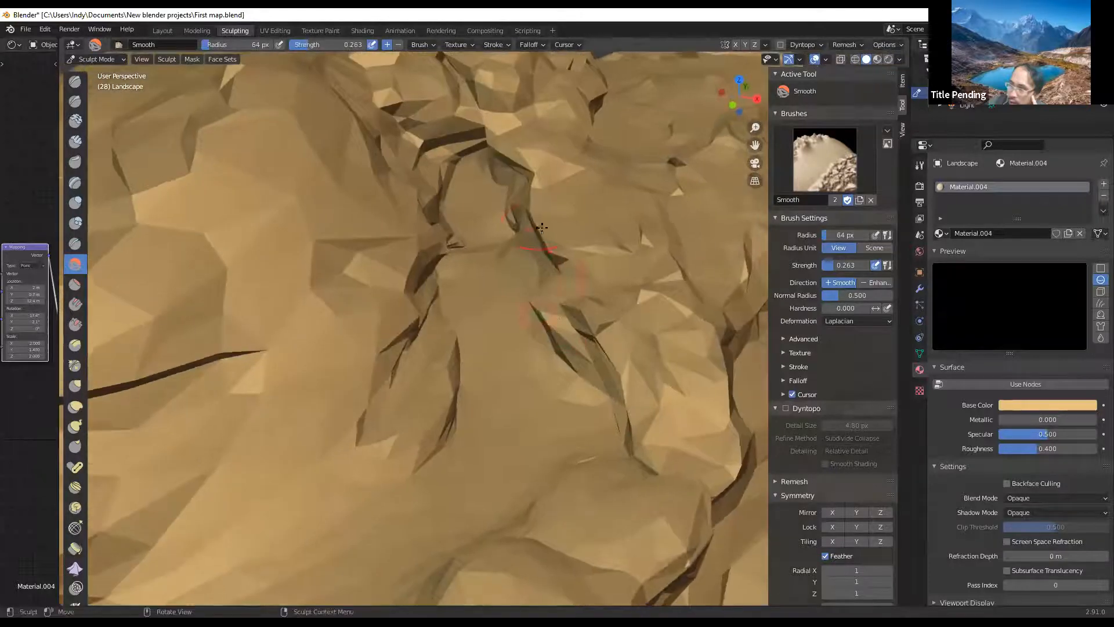
pyautogui.moveTo(513, 206); pyautogui.dragTo(516, 209)
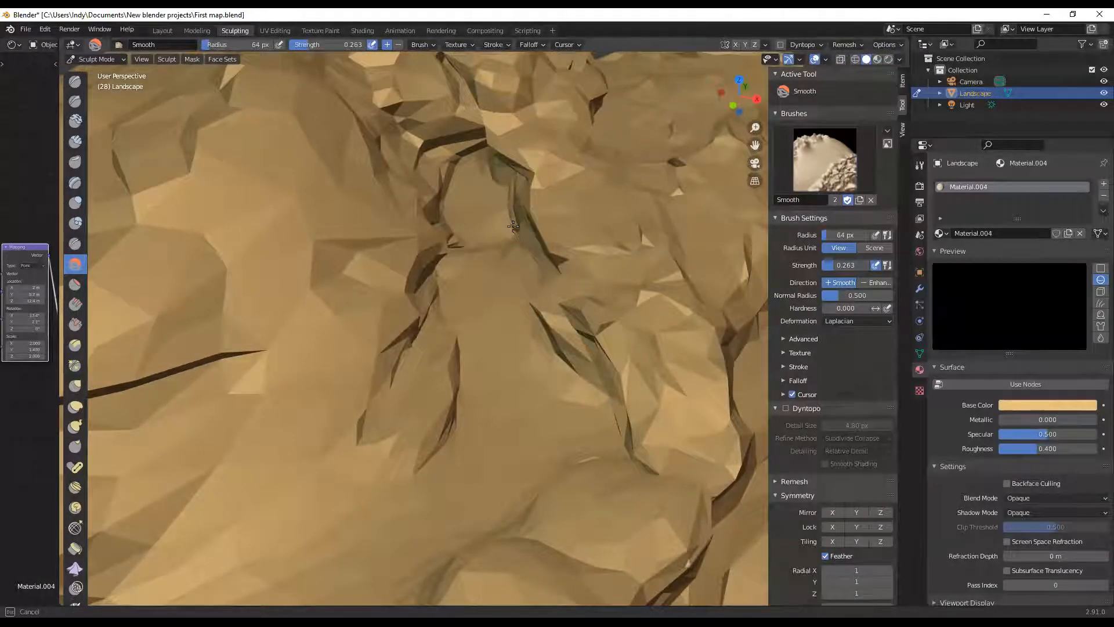
pyautogui.moveTo(546, 330)
pyautogui.mouseDown()
pyautogui.moveTo(567, 339)
pyautogui.moveTo(574, 391)
pyautogui.mouseUp()
pyautogui.moveTo(575, 390)
pyautogui.mouseDown(button='middle')
pyautogui.moveTo(522, 383)
pyautogui.moveTo(510, 261)
pyautogui.mouseUp(button='middle')
pyautogui.moveTo(520, 253); pyautogui.dragTo(522, 251)
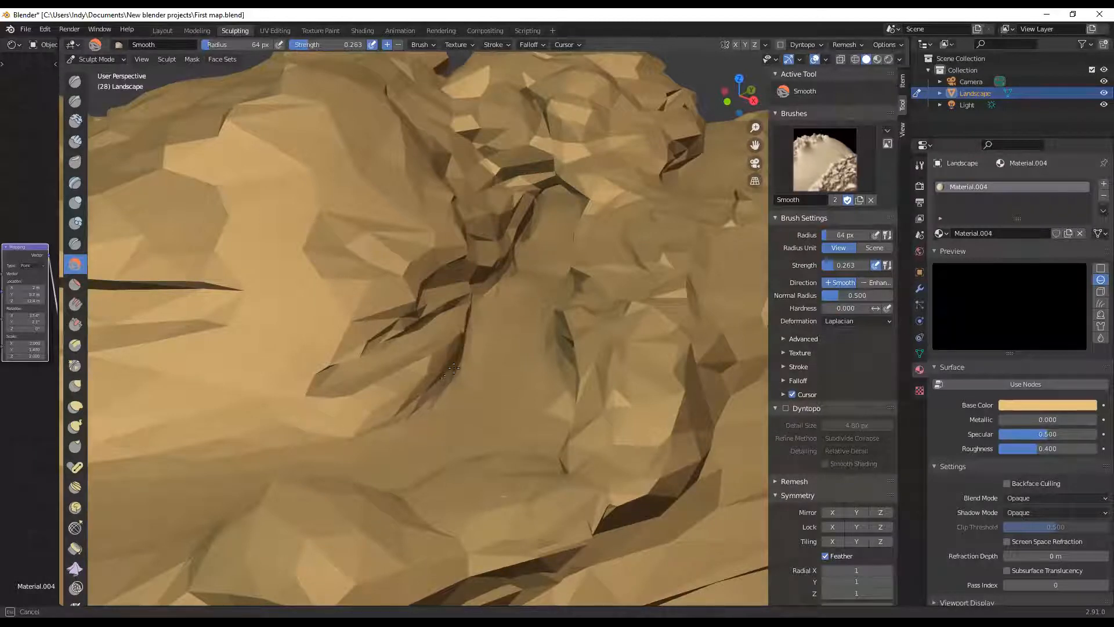
pyautogui.moveTo(513, 239); pyautogui.dragTo(510, 249)
# Step: Examine the smoothed landscape from several angles, including the plateau, the central rocks and the paths between them
pyautogui.moveTo(511, 248)
pyautogui.mouseDown(button='middle')
pyautogui.moveTo(564, 238)
pyautogui.moveTo(450, 235)
pyautogui.mouseUp(button='middle')
pyautogui.scroll(-5, 451, 234)
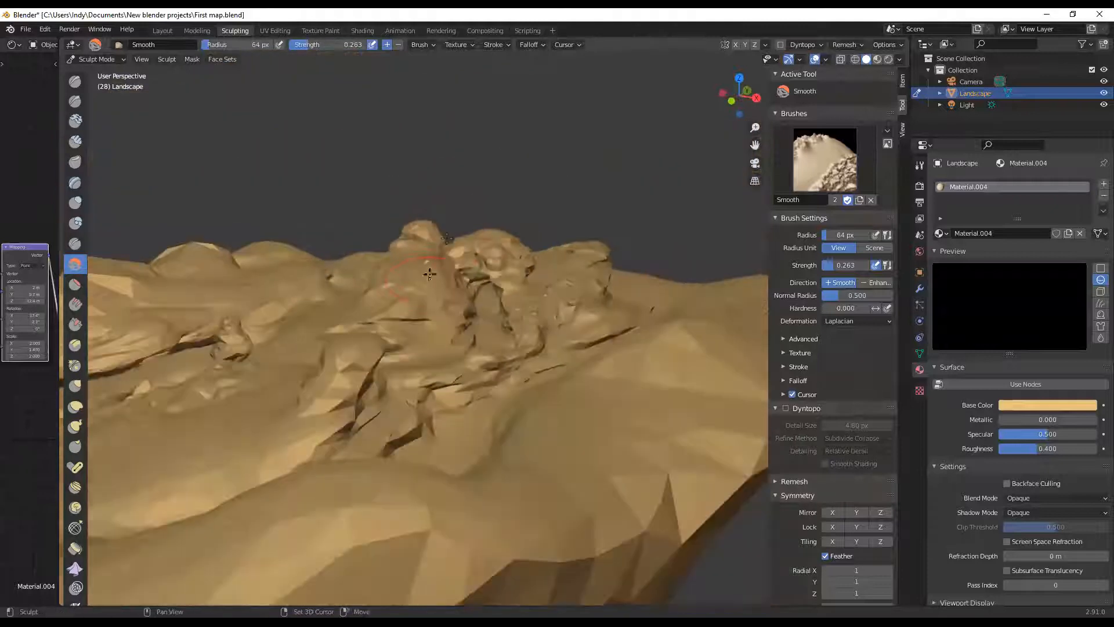
pyautogui.scroll(-3, 484, 319)
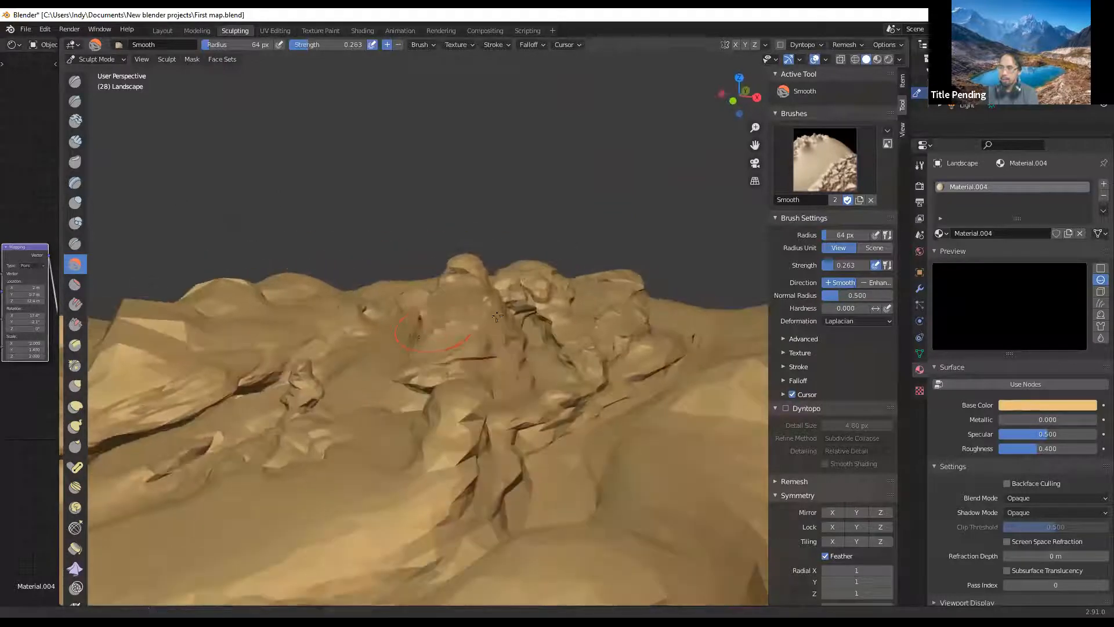
pyautogui.moveTo(590, 342)
pyautogui.mouseDown(button='middle')
pyautogui.moveTo(522, 341)
pyautogui.moveTo(513, 312)
pyautogui.moveTo(544, 299)
pyautogui.mouseUp(button='middle')
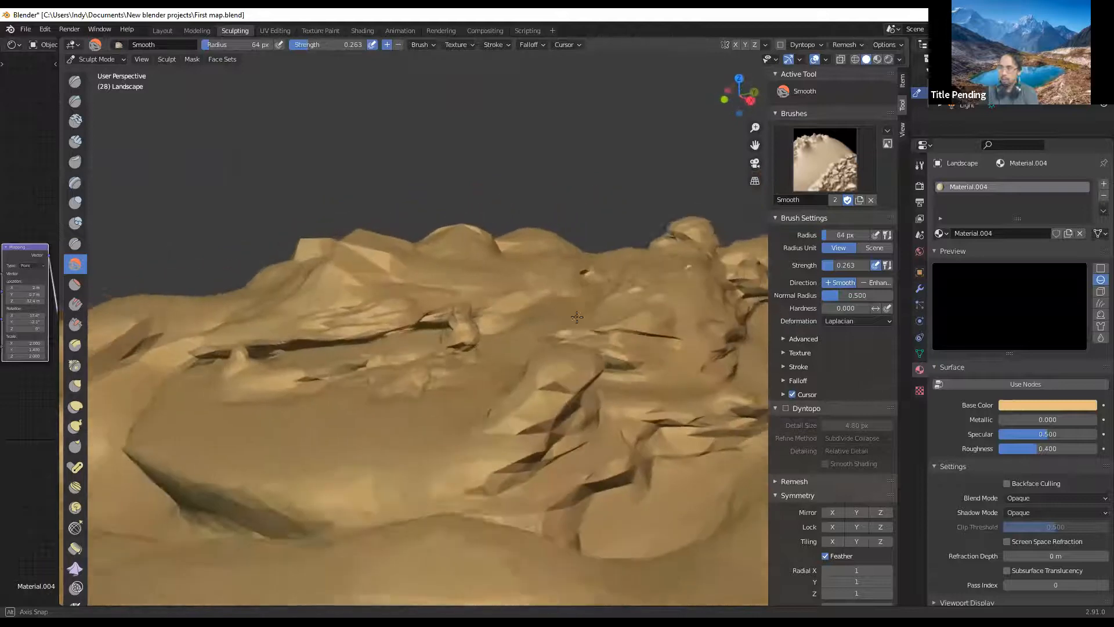
pyautogui.moveTo(495, 428); pyautogui.dragTo(452, 422, button='middle')
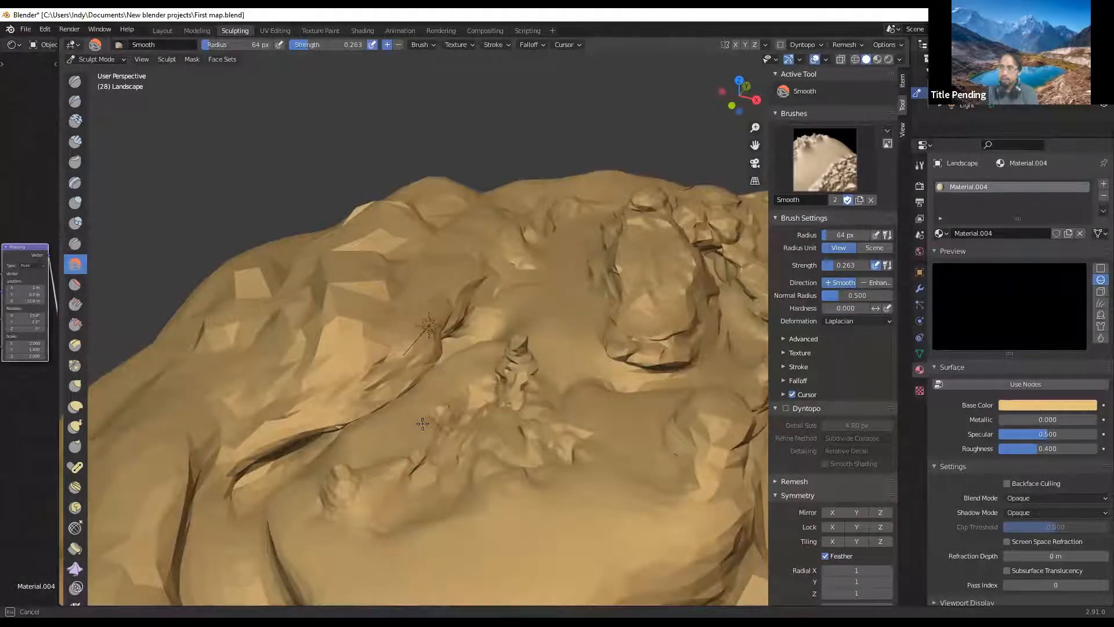
pyautogui.moveTo(442, 422)
pyautogui.mouseDown(button='middle')
pyautogui.moveTo(482, 389)
pyautogui.moveTo(485, 410)
pyautogui.moveTo(597, 419)
pyautogui.moveTo(461, 400)
pyautogui.mouseUp(button='middle')
pyautogui.scroll(3, 460, 400)
pyautogui.scroll(-5, 437, 434)
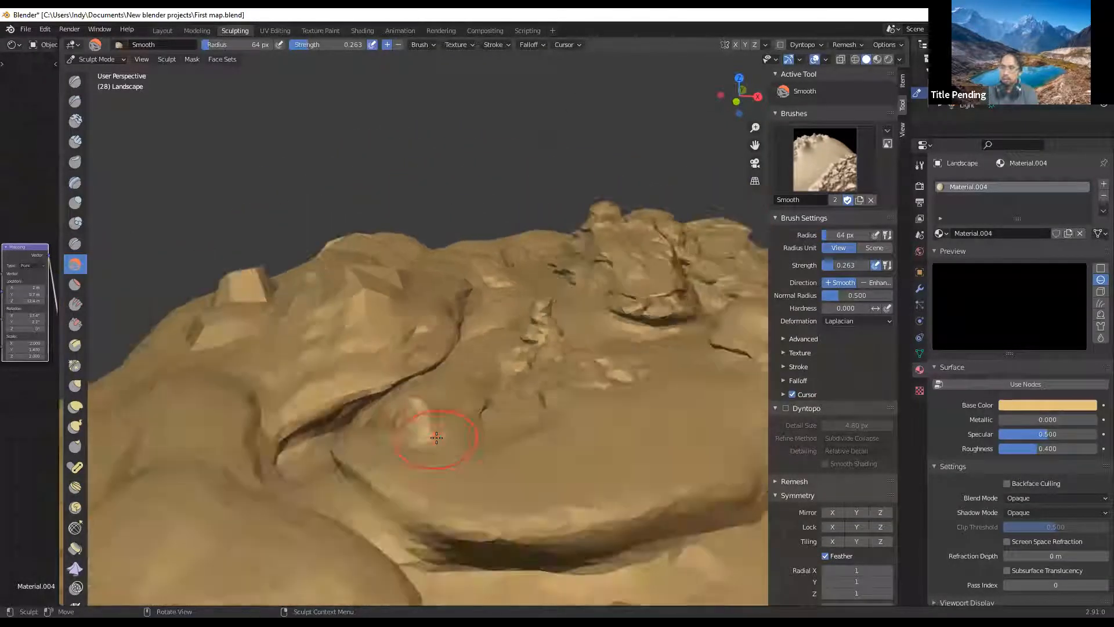
pyautogui.moveTo(306, 438); pyautogui.dragTo(229, 443, button='middle')
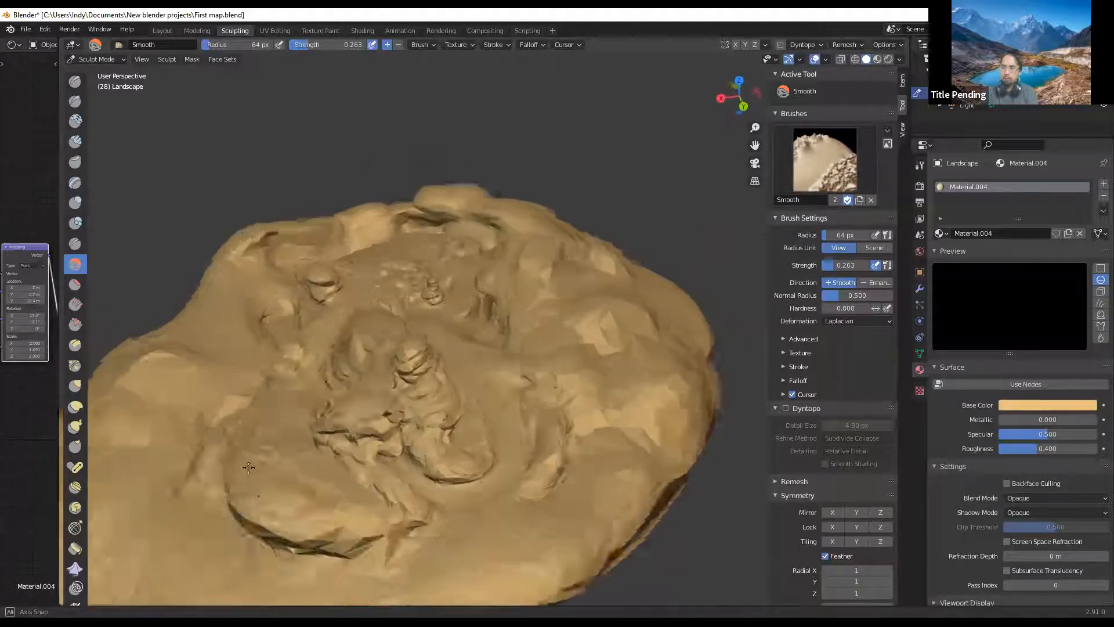
pyautogui.moveTo(239, 447); pyautogui.dragTo(232, 446, button='middle')
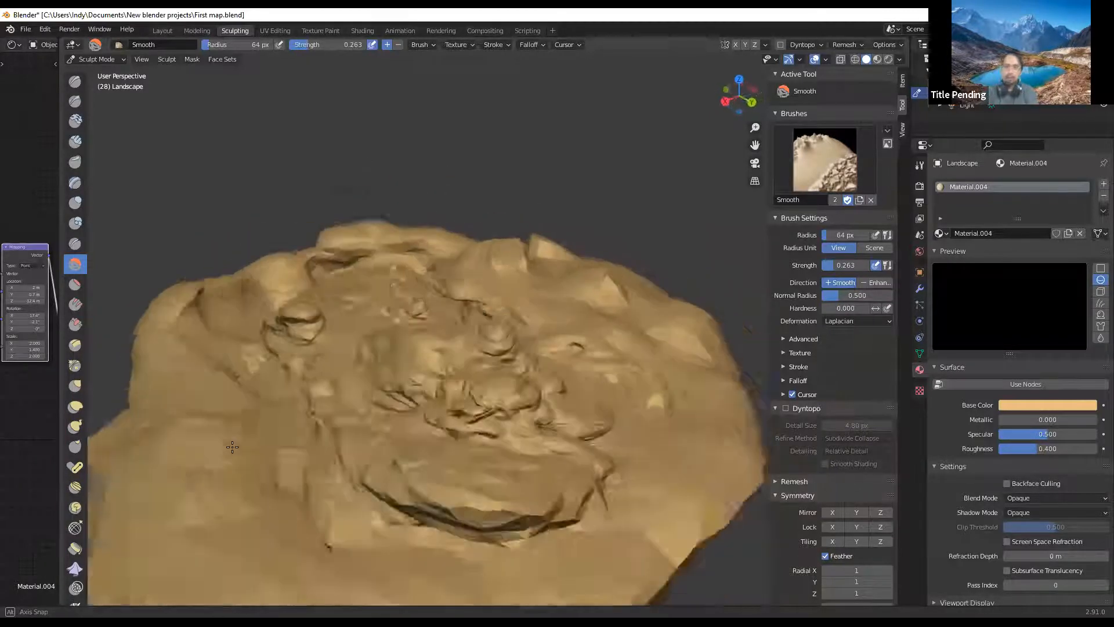
pyautogui.moveTo(244, 380)
pyautogui.mouseDown(button='middle')
pyautogui.moveTo(313, 415)
pyautogui.moveTo(337, 383)
pyautogui.moveTo(323, 324)
pyautogui.moveTo(287, 293)
pyautogui.moveTo(301, 238)
pyautogui.moveTo(325, 334)
pyautogui.moveTo(359, 340)
pyautogui.moveTo(405, 372)
pyautogui.mouseUp(button='middle')
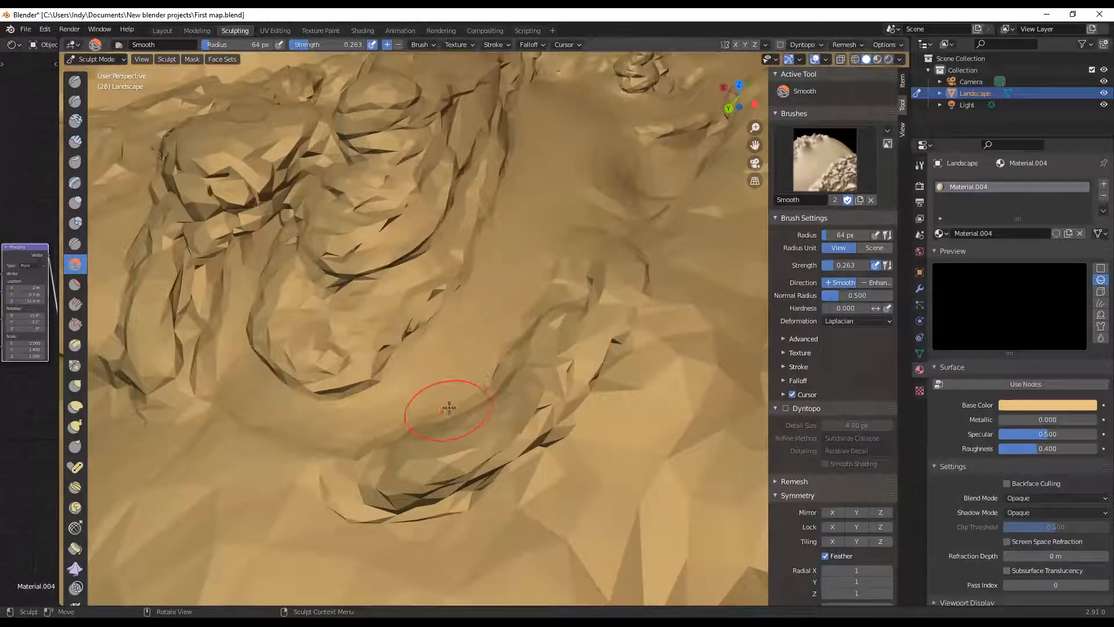
pyautogui.moveTo(469, 372); pyautogui.dragTo(366, 296, button='middle')
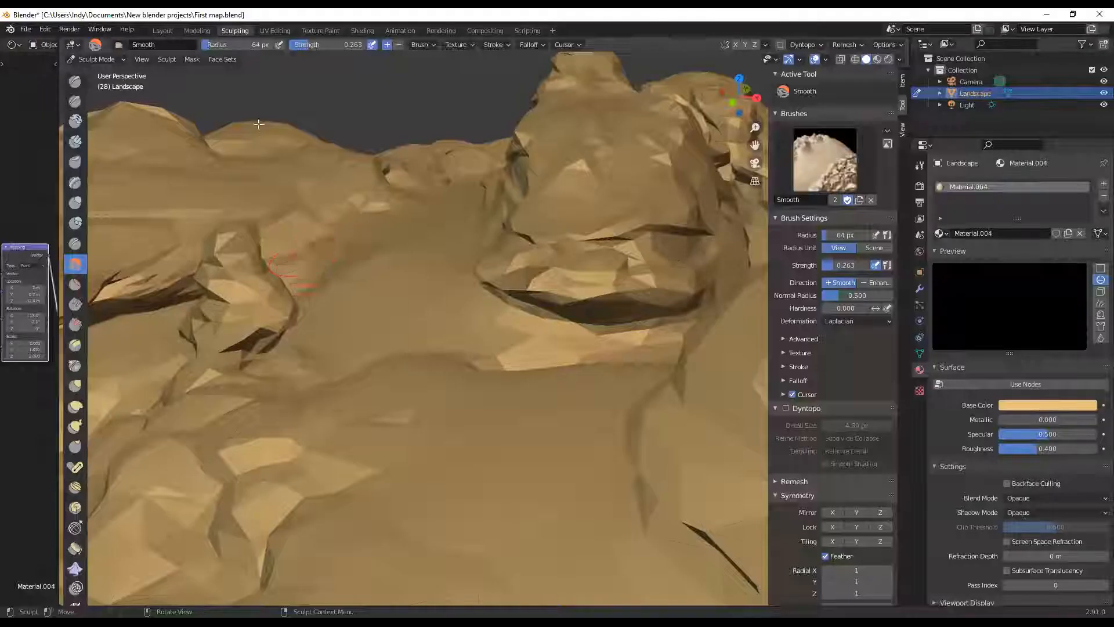
# Step: Switch the Landscape from sculpting to Object Mode
pyautogui.press('Tab')
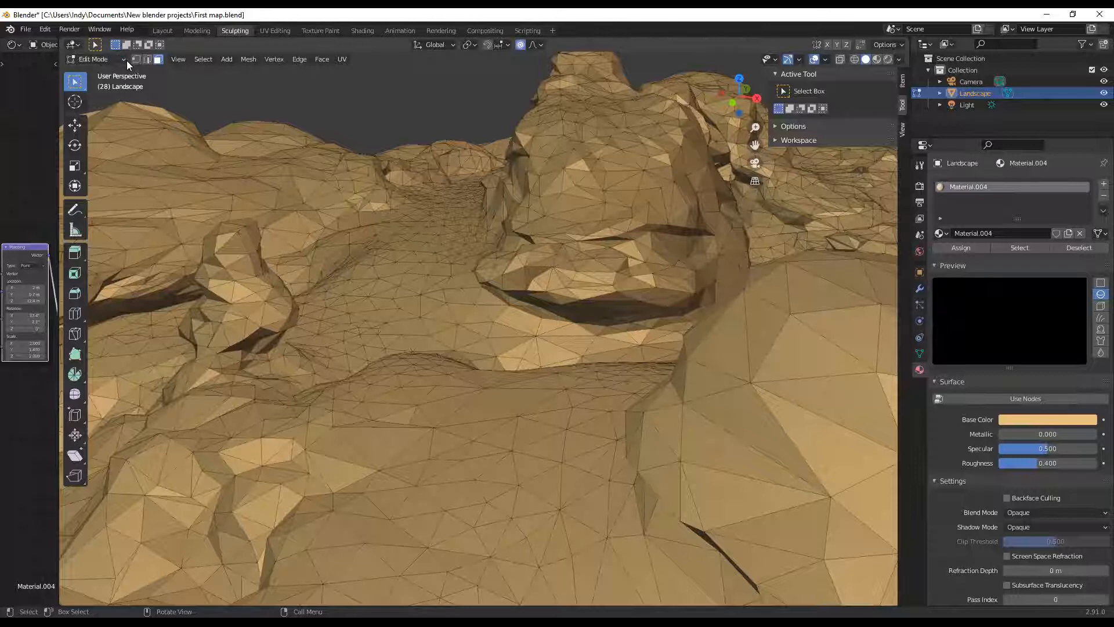
pyautogui.click(119, 60)
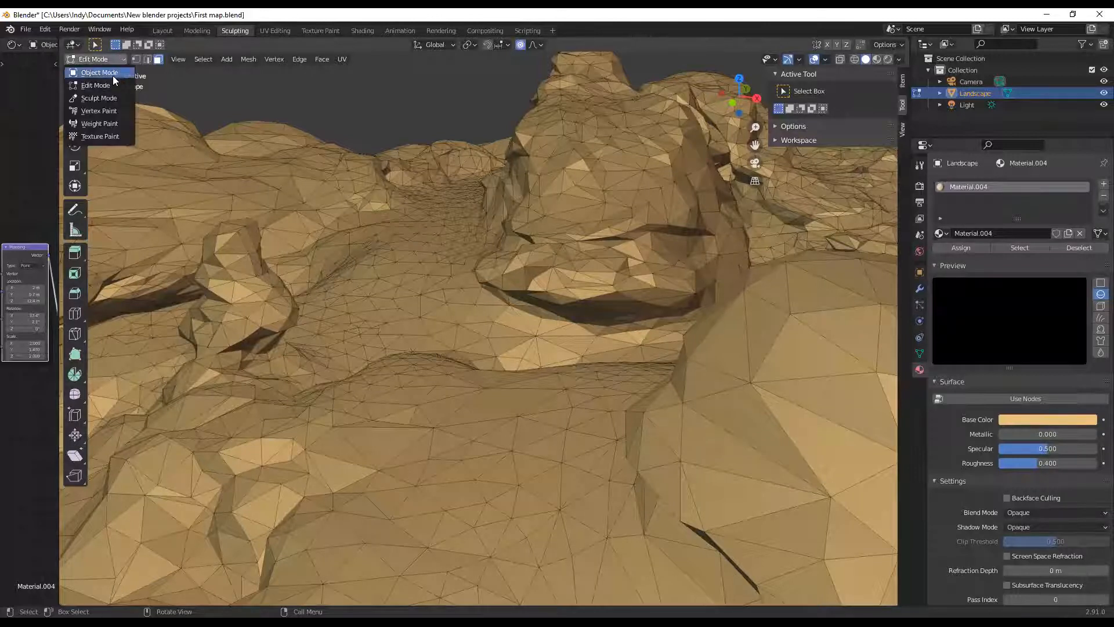
pyautogui.click(105, 74)
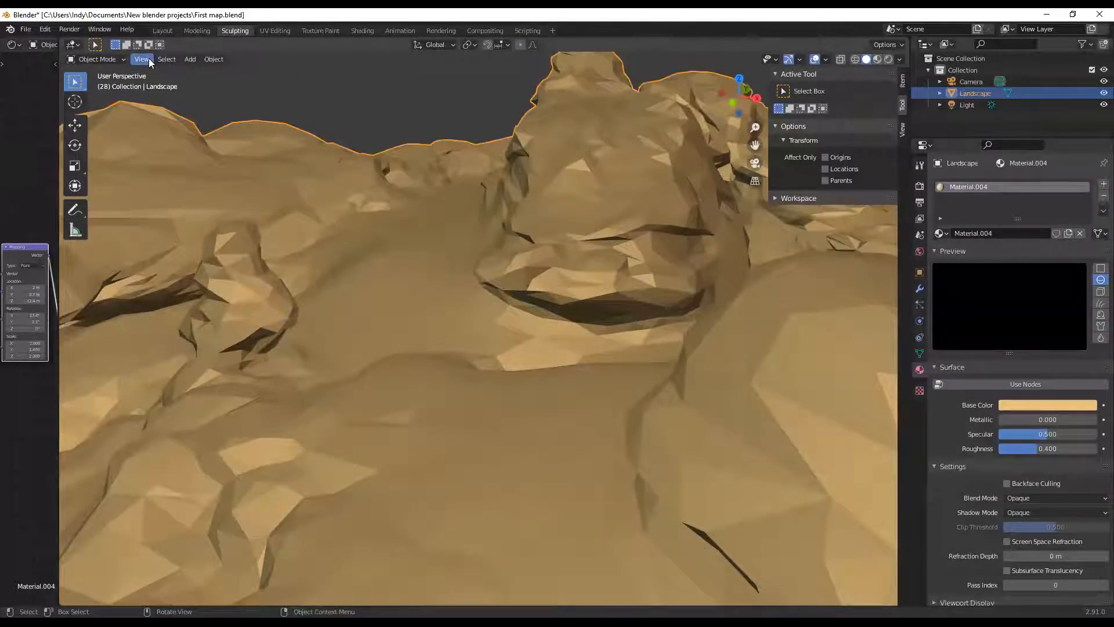
# Step: Start Walk Navigation and inspect the narrow canyon passage between the rock walls at ground level
pyautogui.click(144, 60)
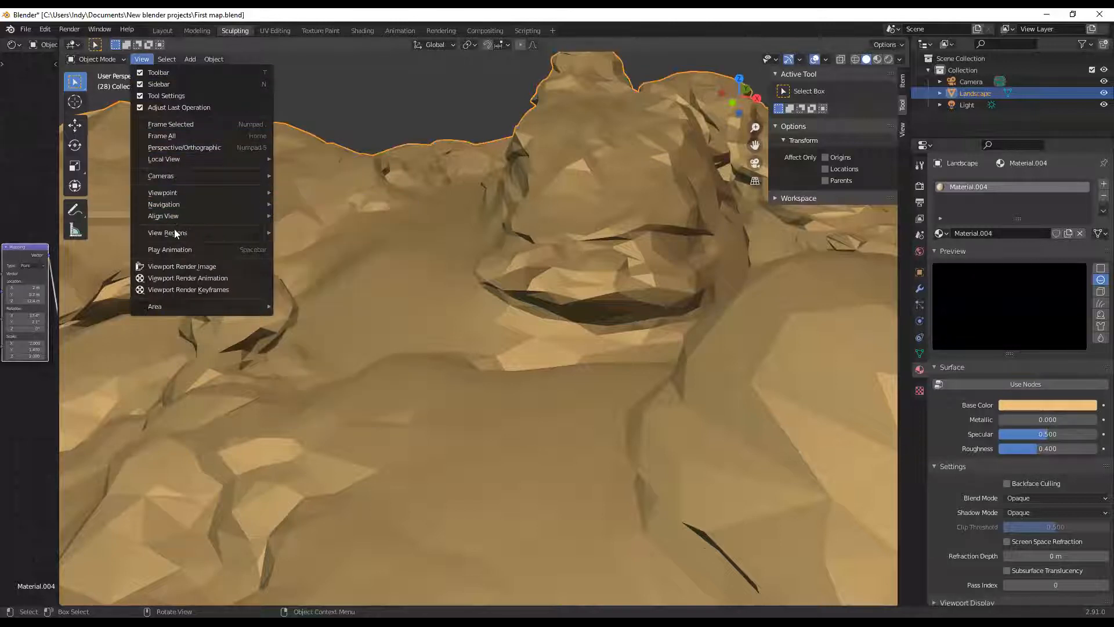
pyautogui.moveTo(168, 217)
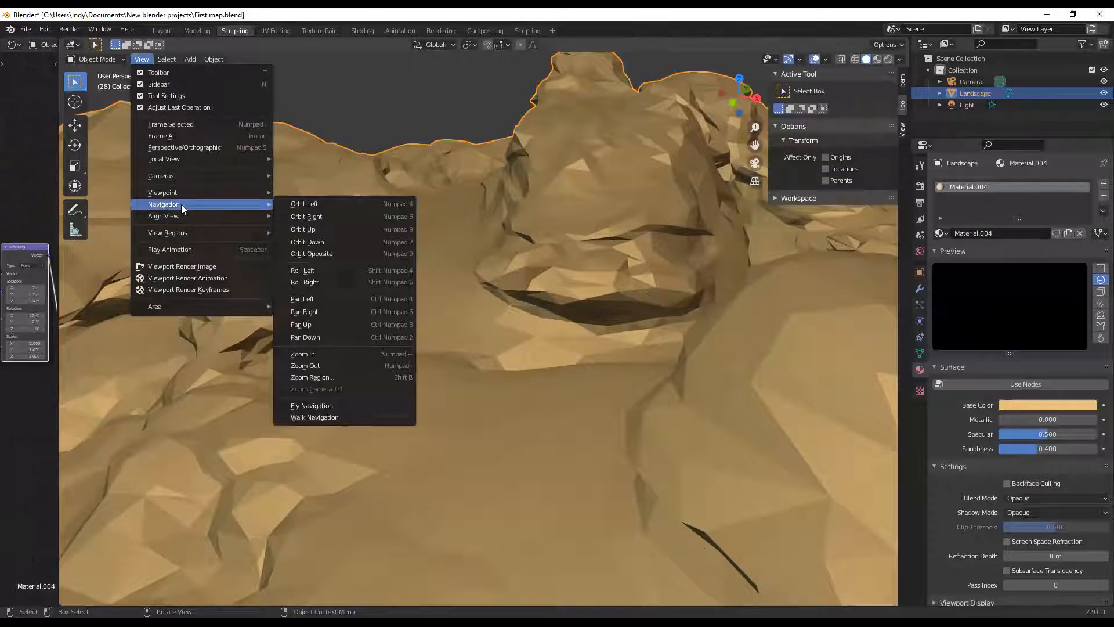
pyautogui.click(319, 419)
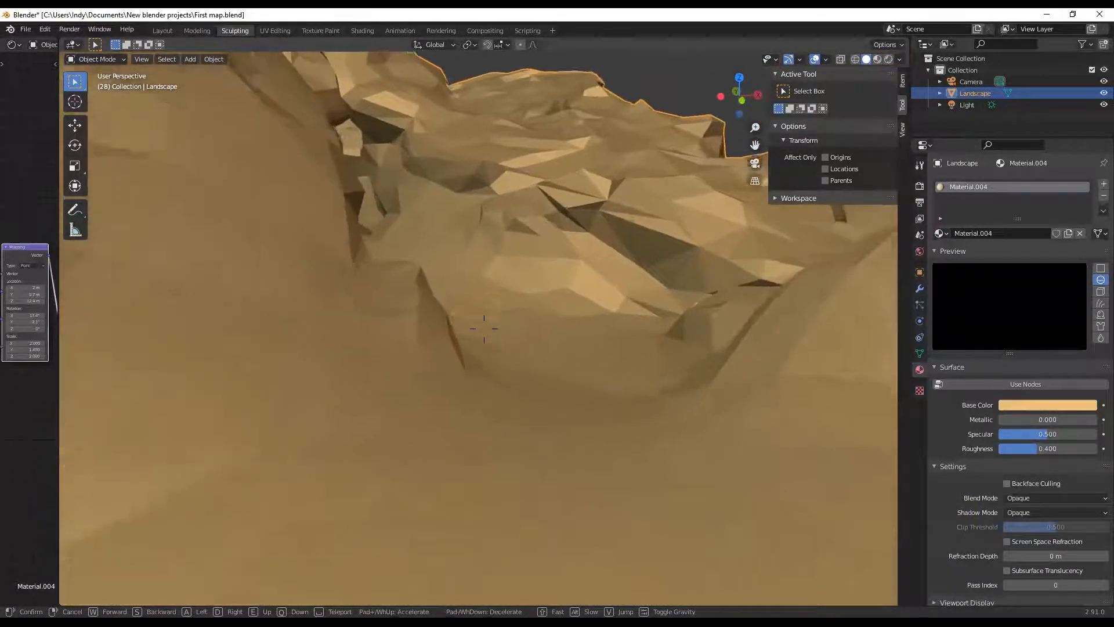
pyautogui.press('w')
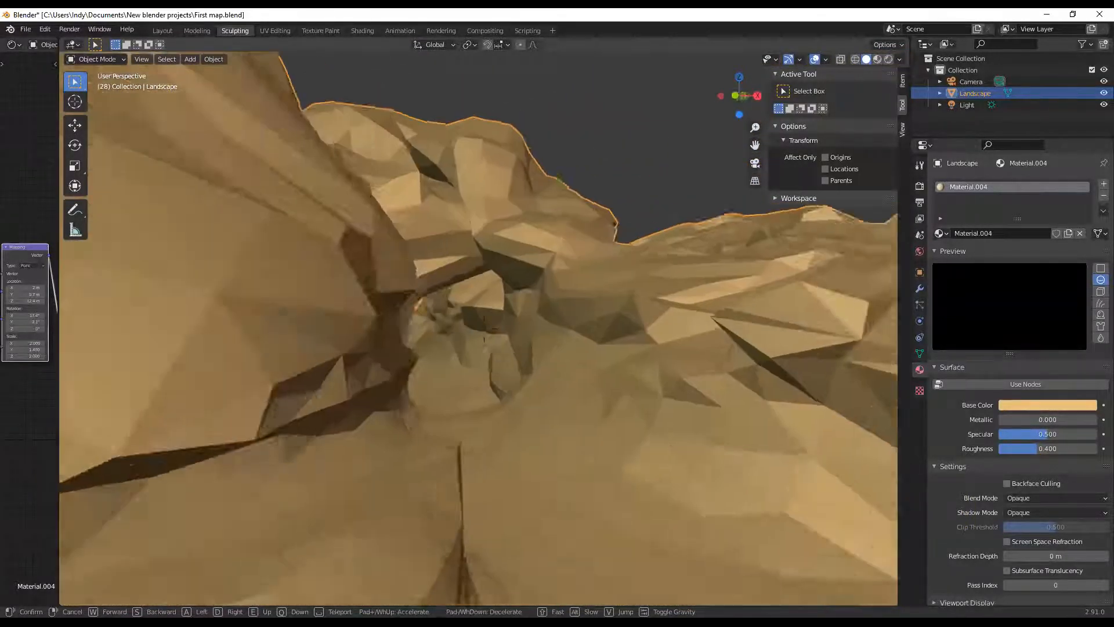
pyautogui.press('w')
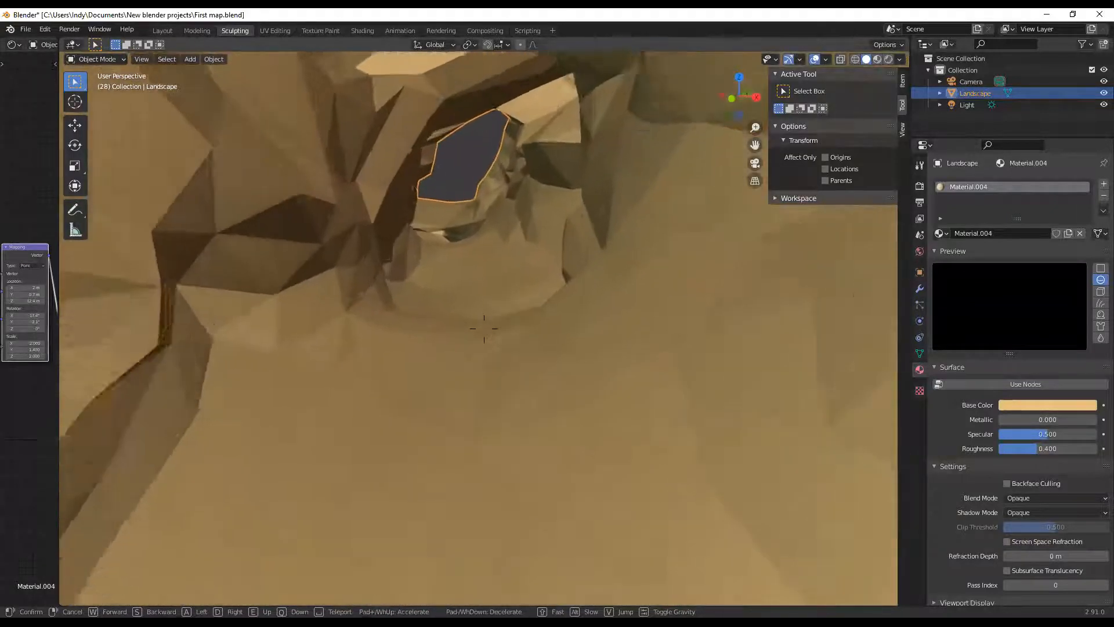
pyautogui.press('w')
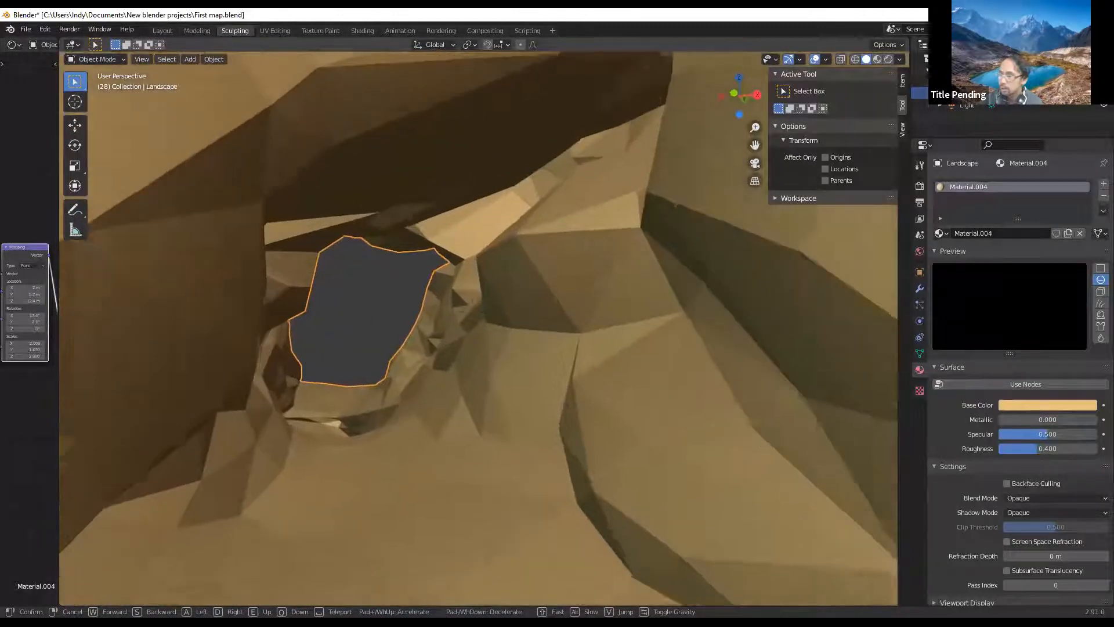
pyautogui.press('w')
pyautogui.press('w')
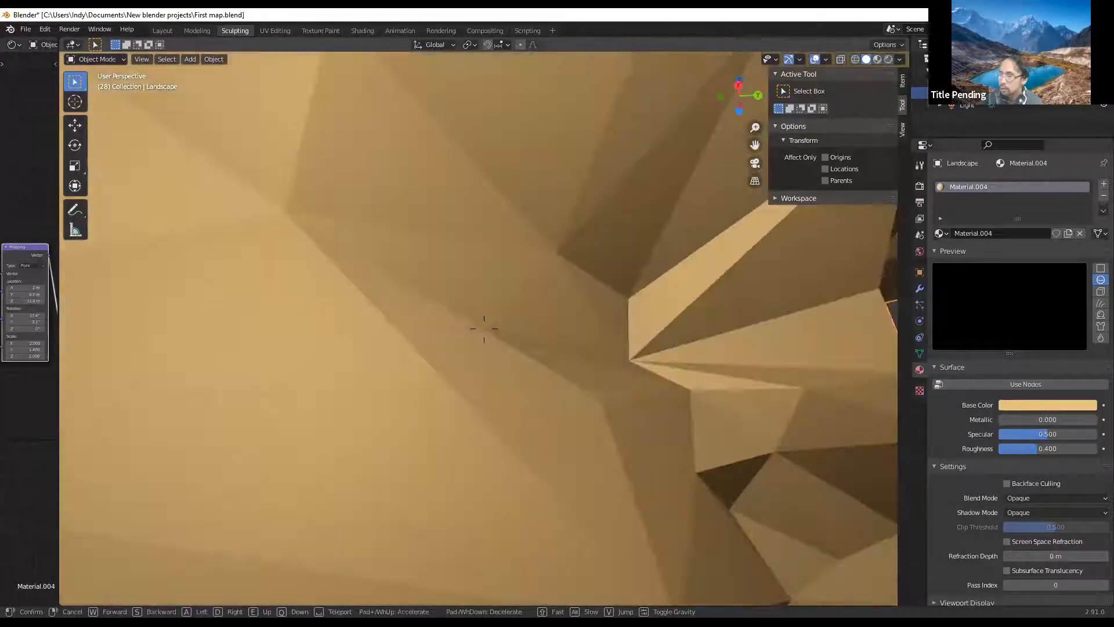
pyautogui.press('w')
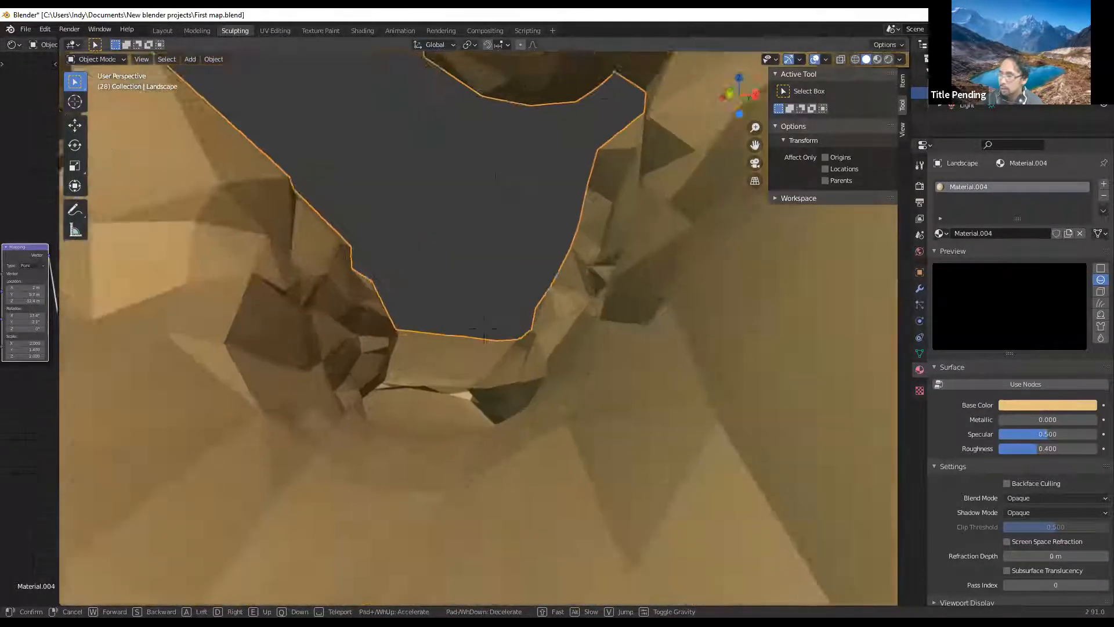
pyautogui.press('w')
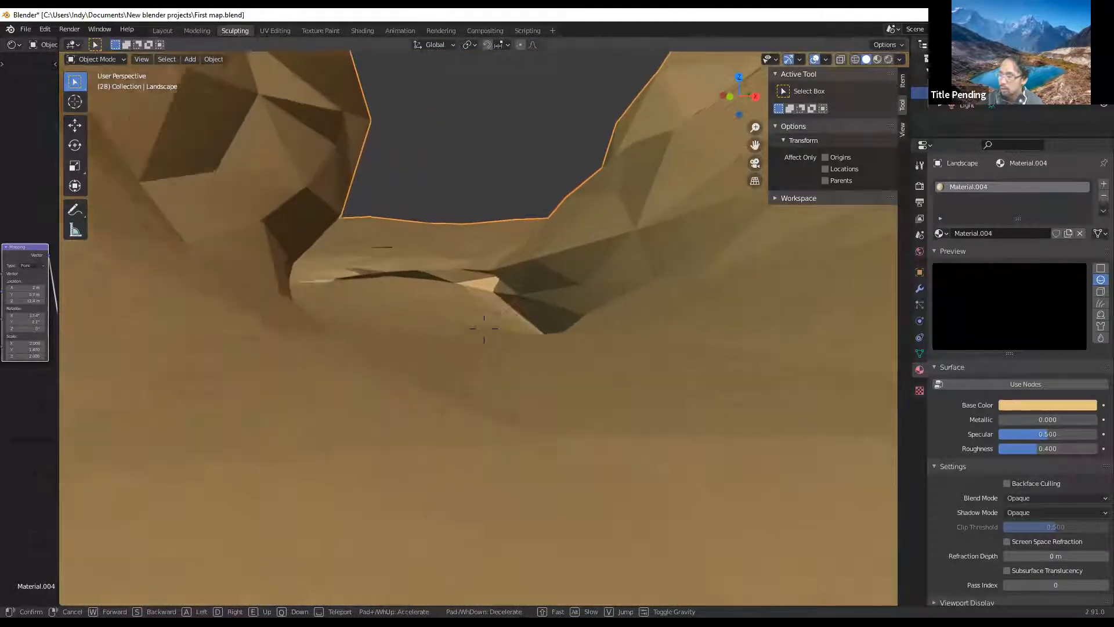
# Step: Walk out of the canyon and across the open ground to the rock pillar, examining the terrain's creases and slopes
pyautogui.press('w')
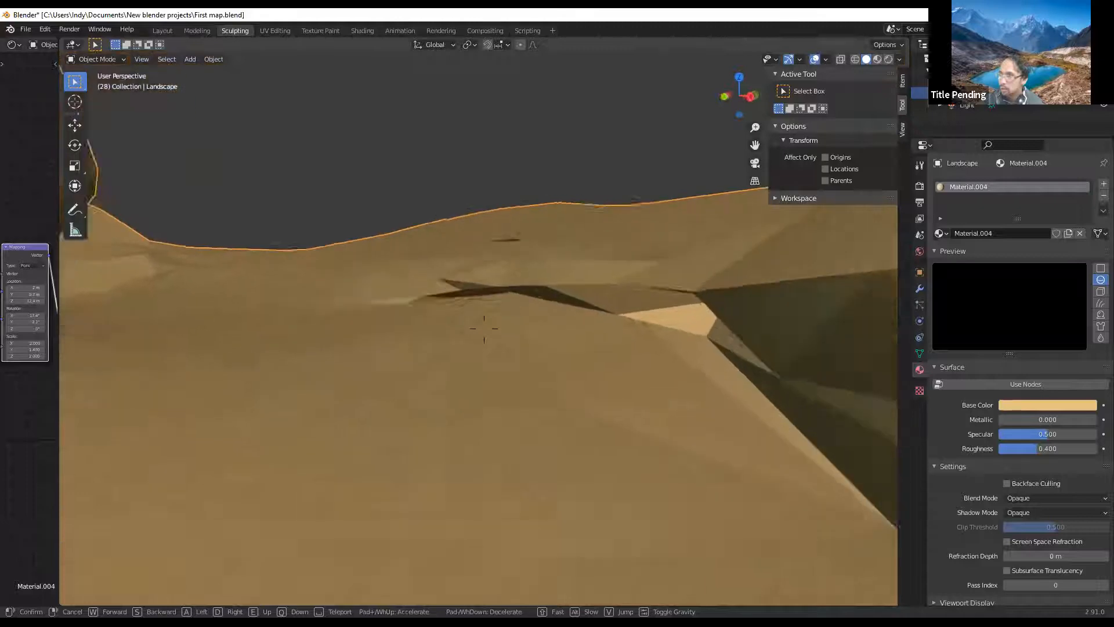
pyautogui.press('w')
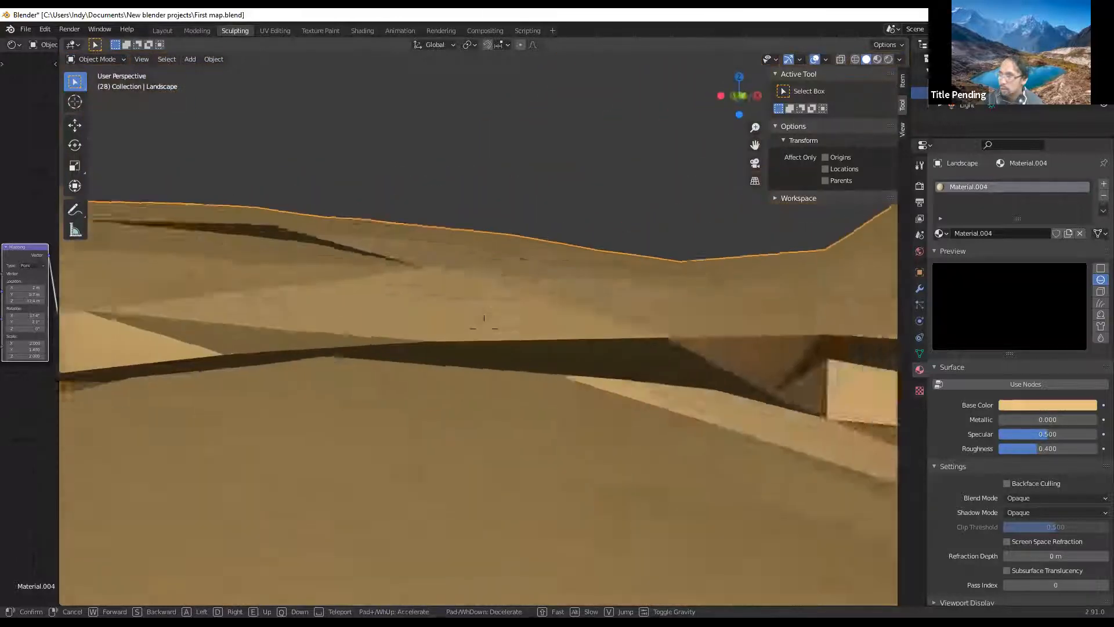
pyautogui.press('w')
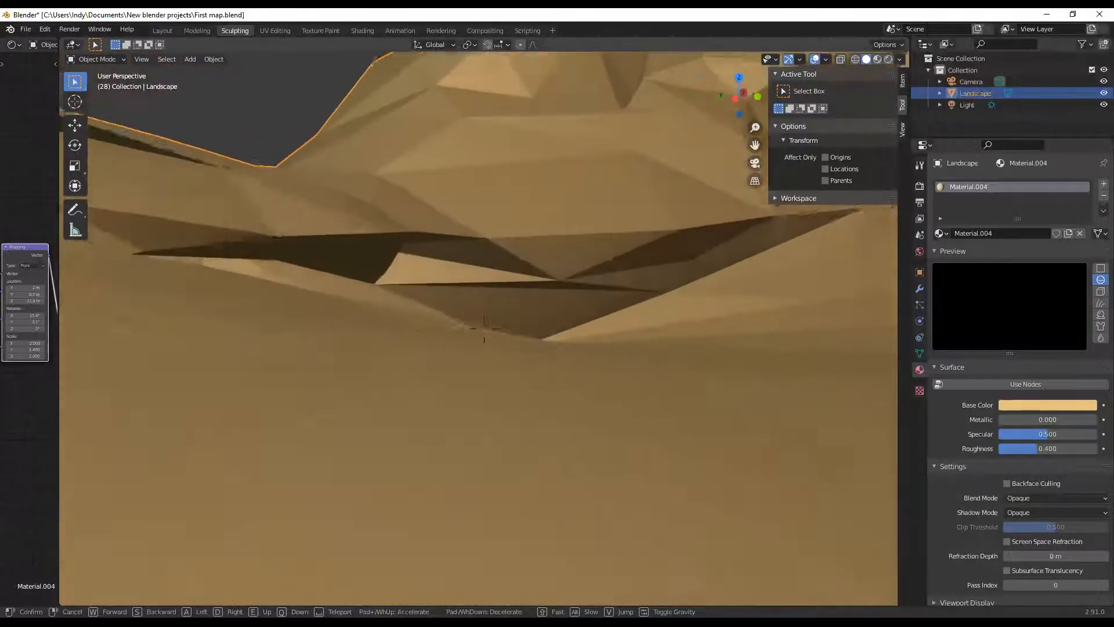
pyautogui.press('w')
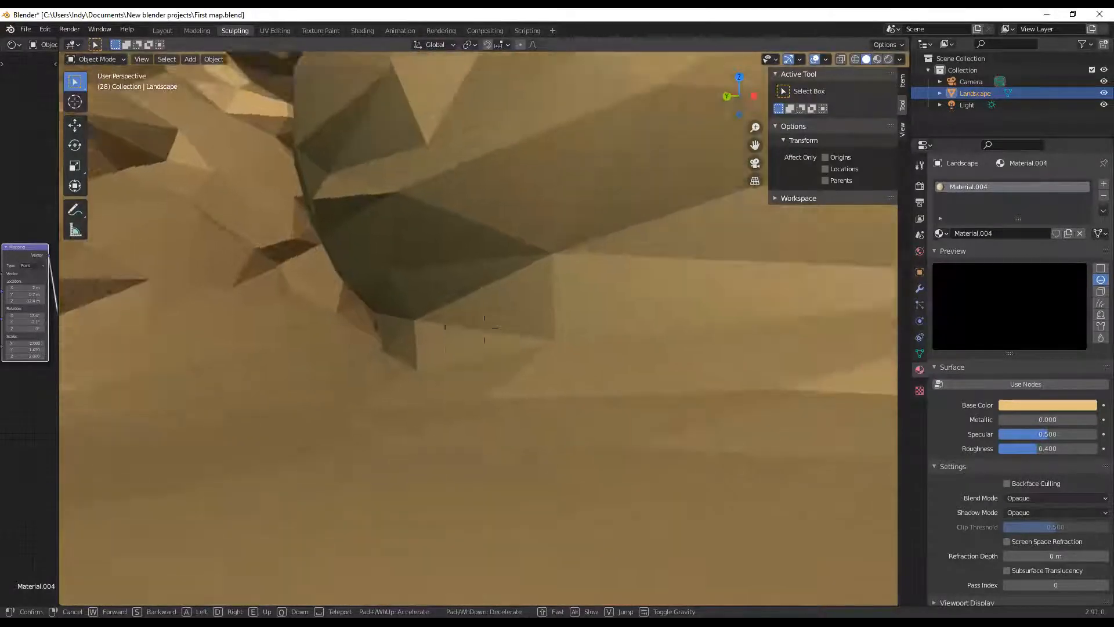
pyautogui.press('w')
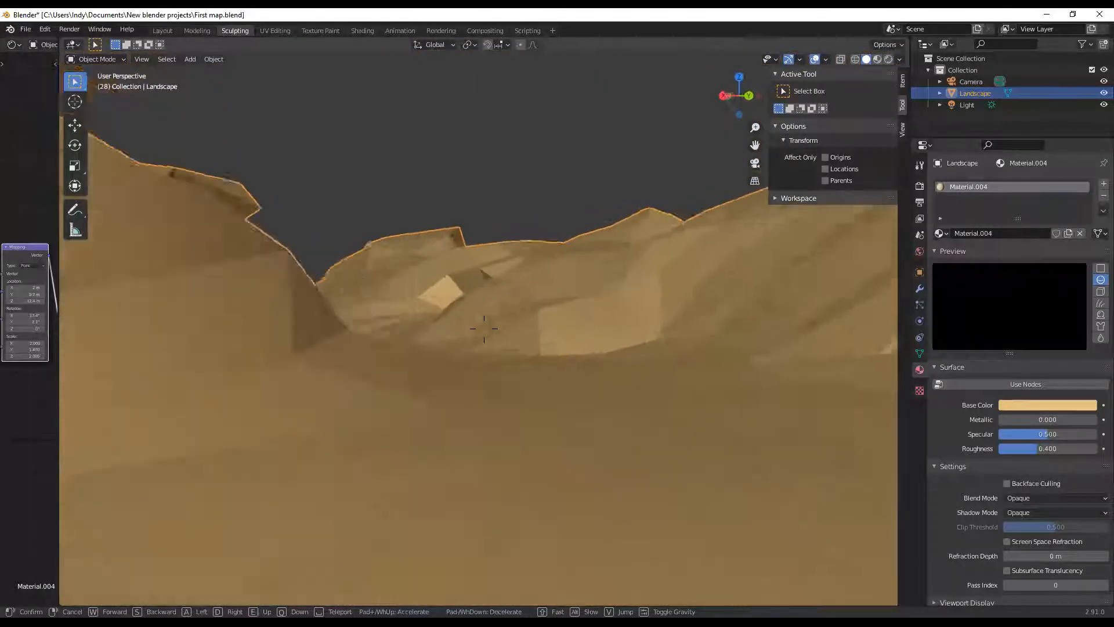
pyautogui.press('w')
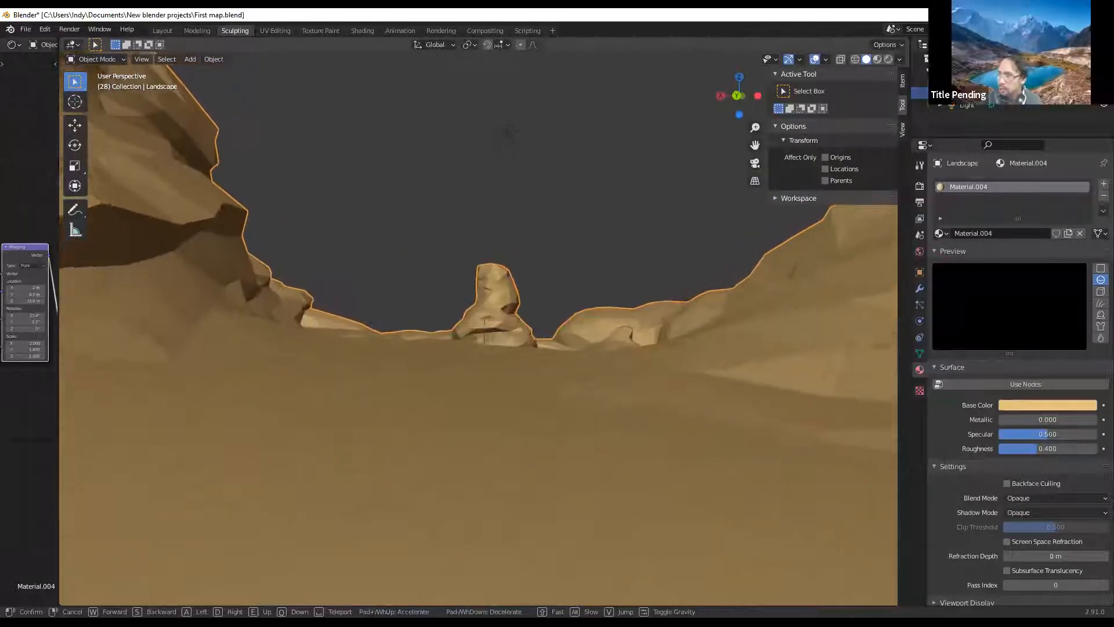
pyautogui.press('w')
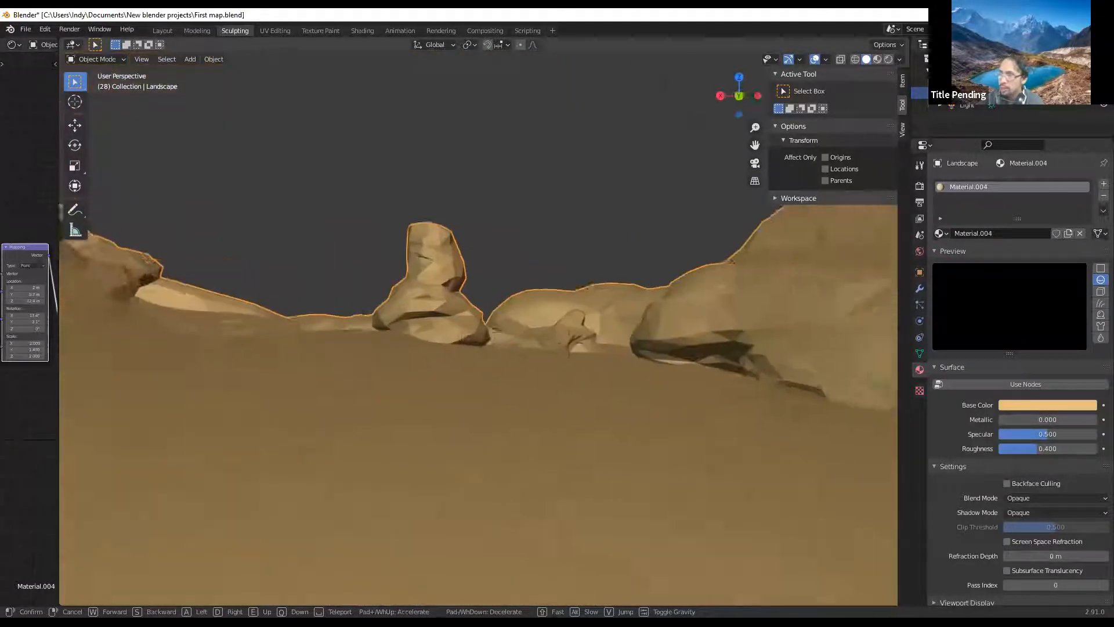
pyautogui.press('w')
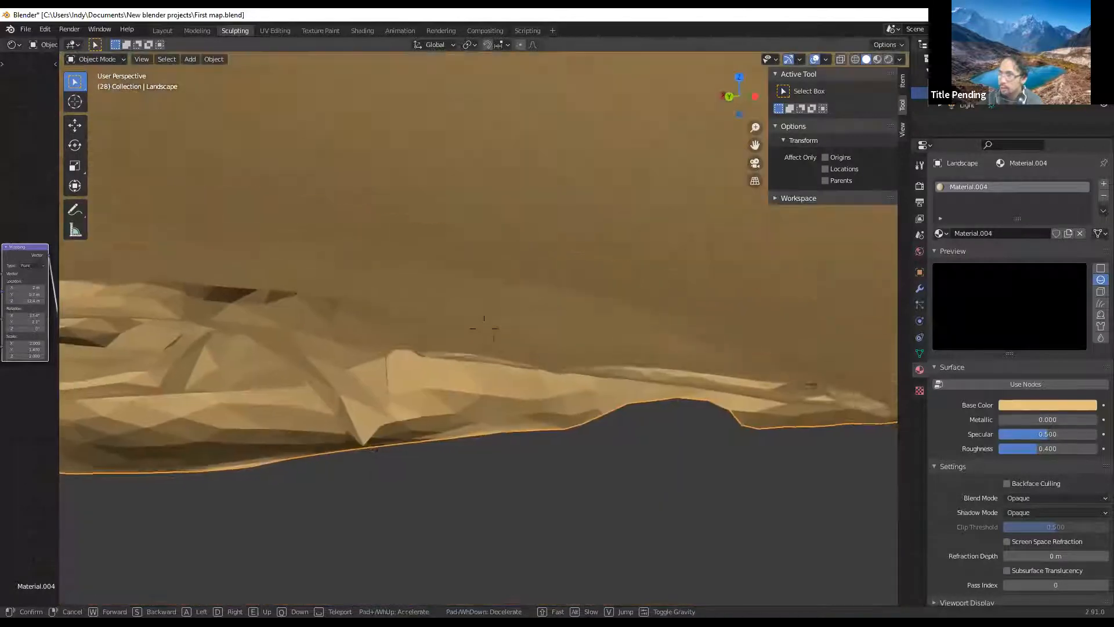
pyautogui.press('w')
pyautogui.press('w')
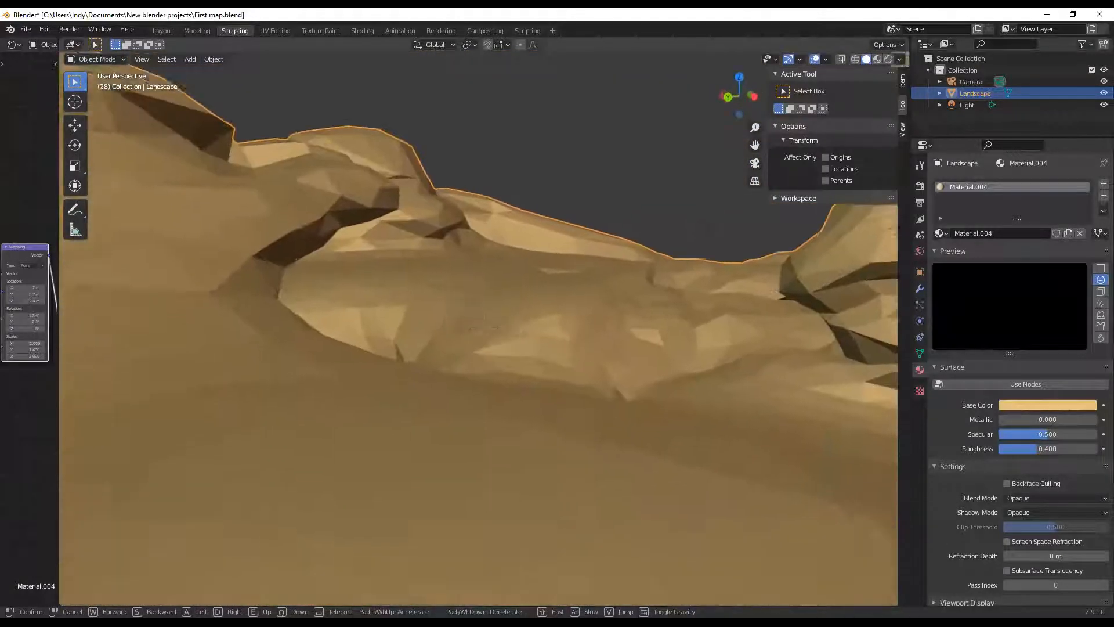
pyautogui.press('w')
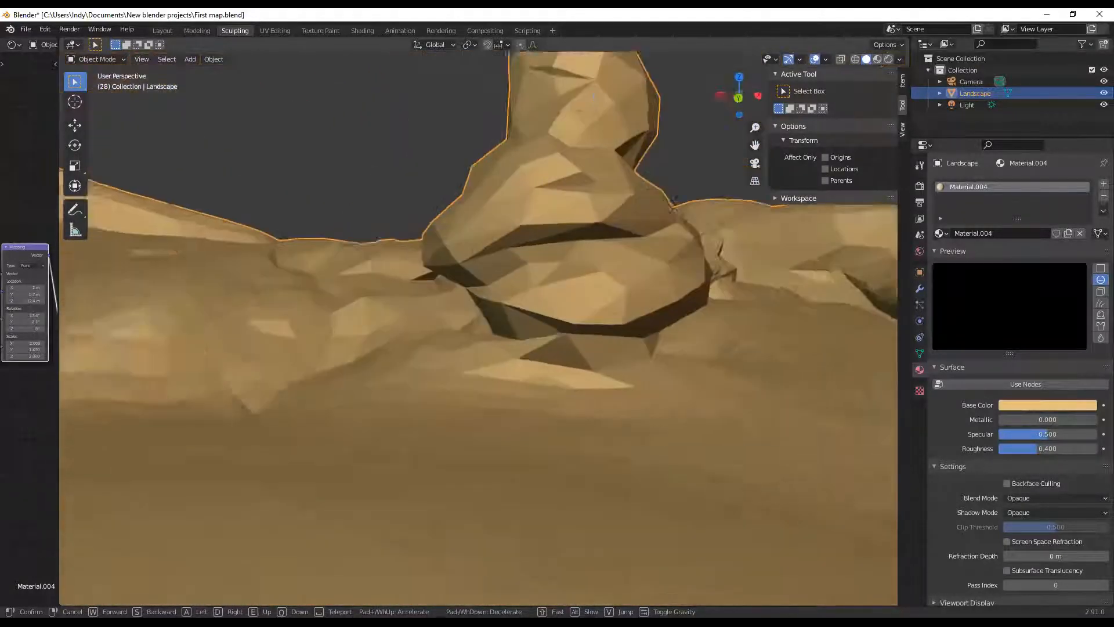
# Step: Walk on past the rock arch and over the outer slopes to check the rest of the landscape
pyautogui.press('w')
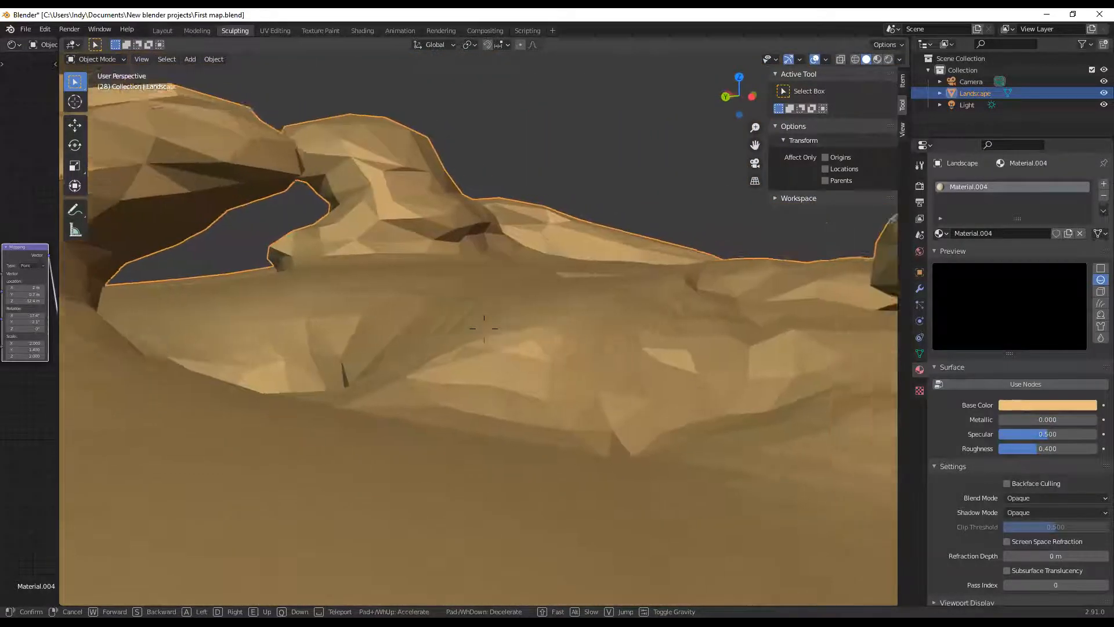
pyautogui.press('w')
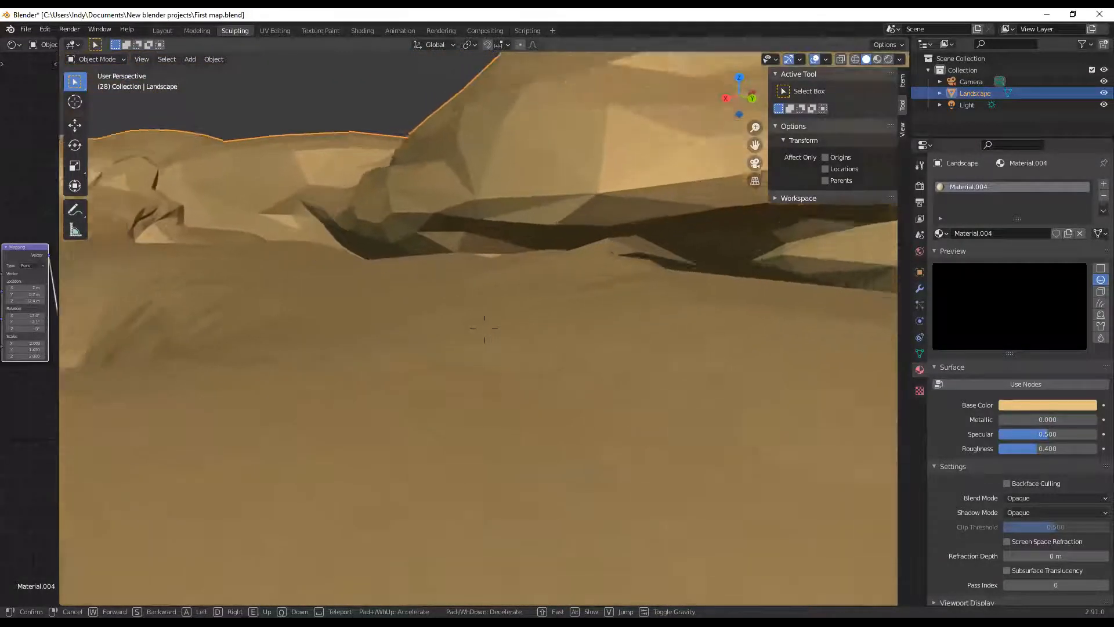
pyautogui.press('w')
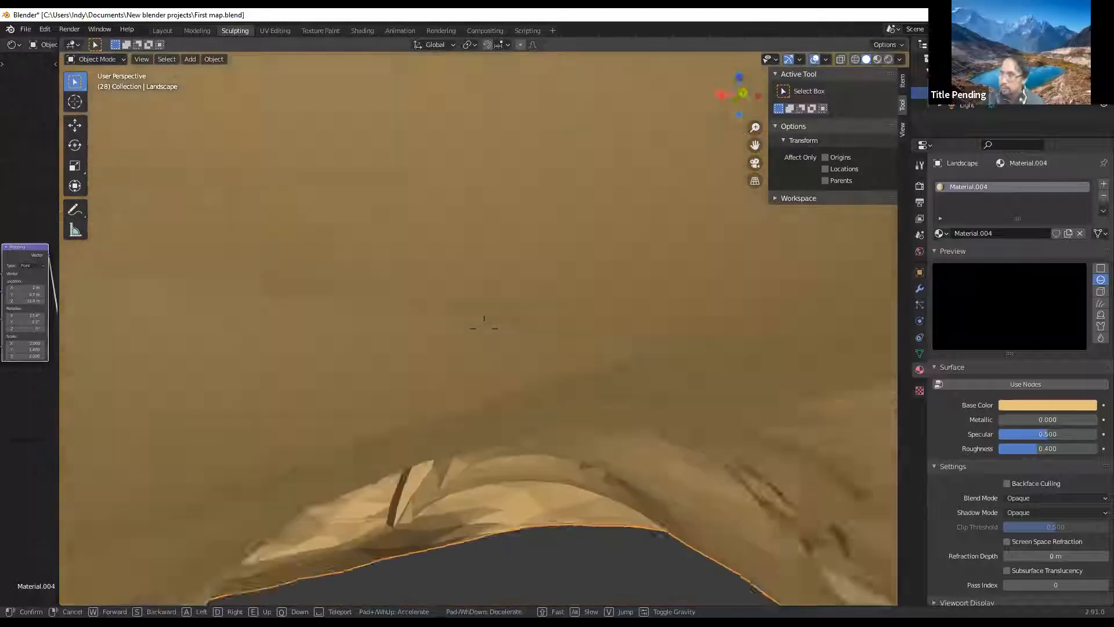
pyautogui.press('w')
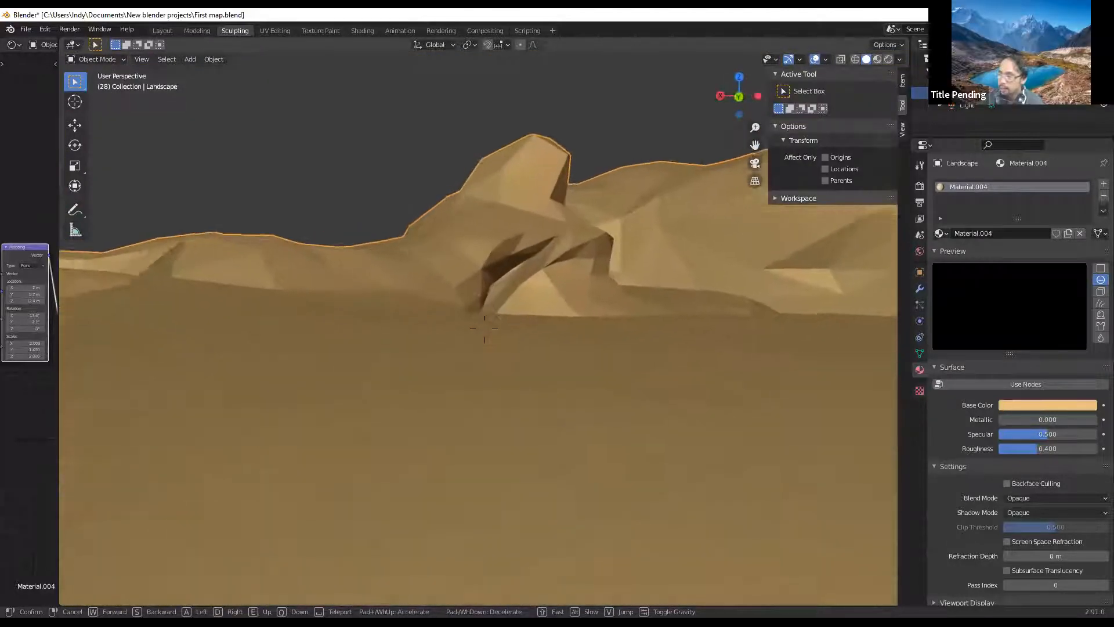
pyautogui.press('w')
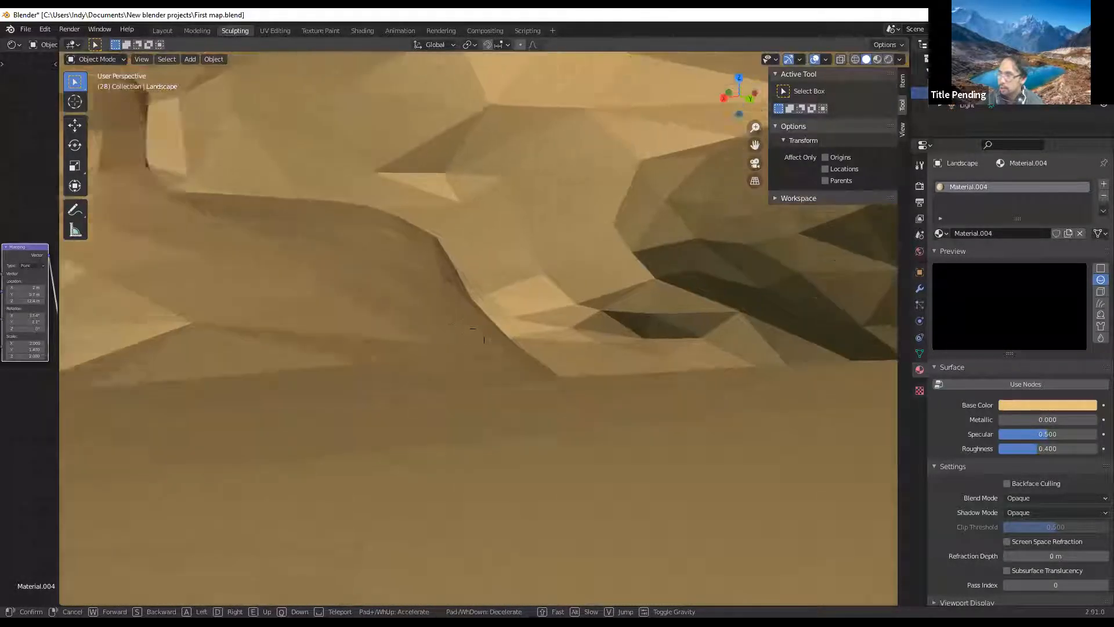
pyautogui.press('w')
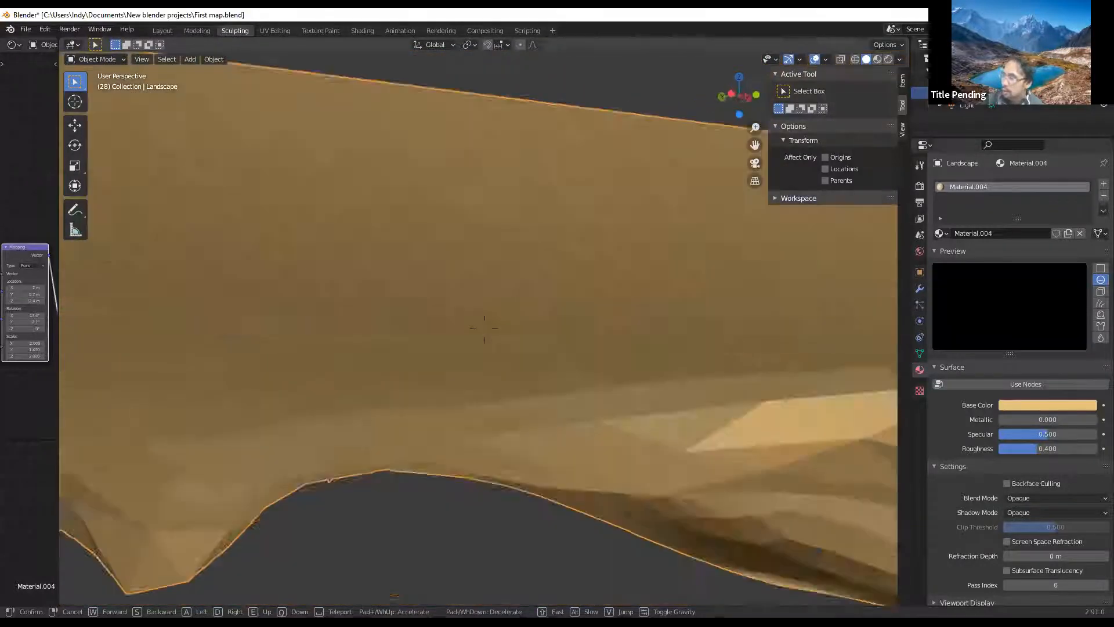
pyautogui.press('w')
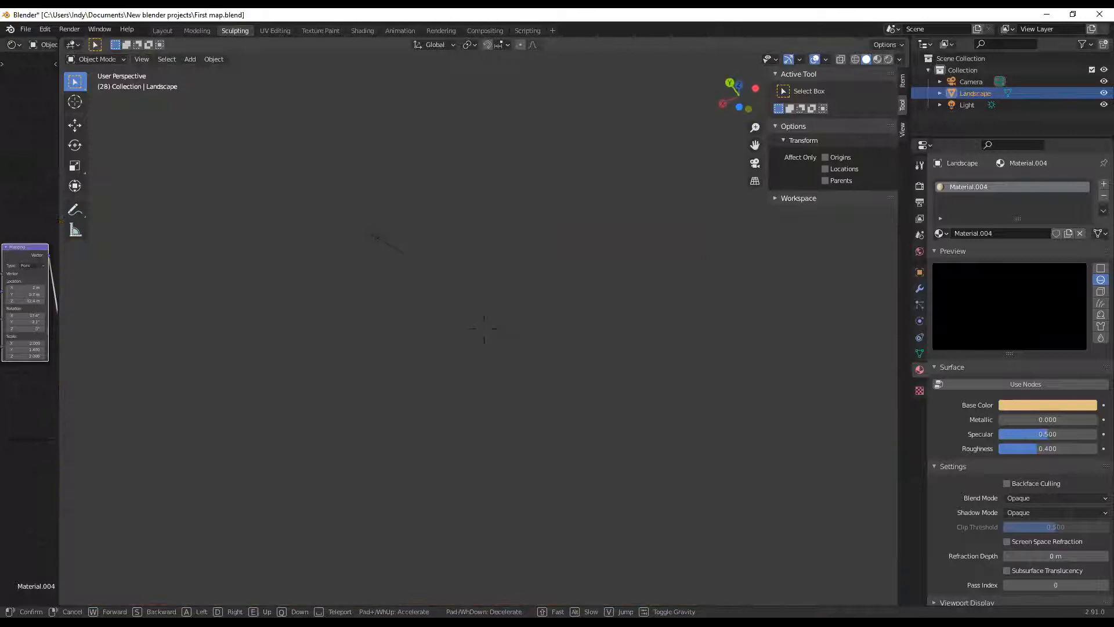
pyautogui.press('w')
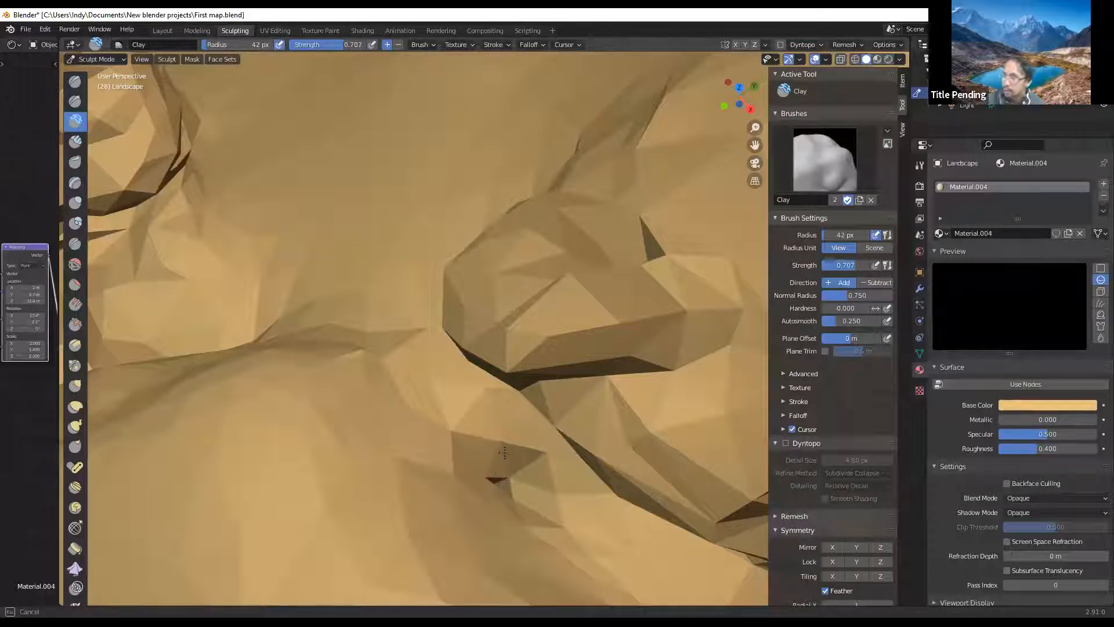
# Step: Fill the small dark hole in the ground below the overhanging rock, trying the Clay brush before using Draw
pyautogui.moveTo(501, 488); pyautogui.dragTo(501, 480)
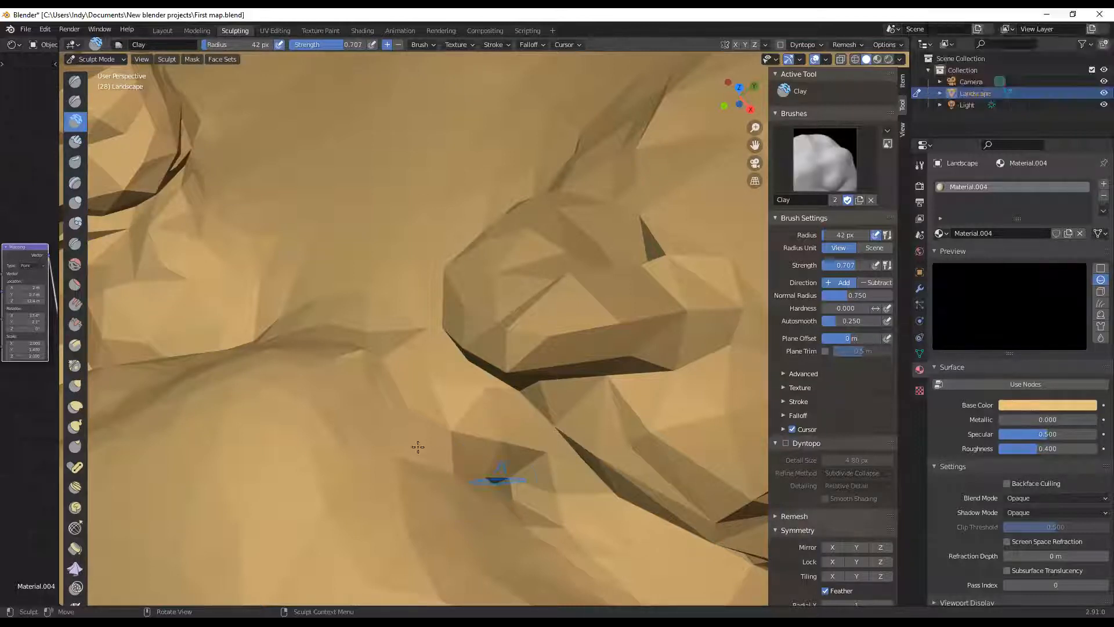
pyautogui.click(76, 83)
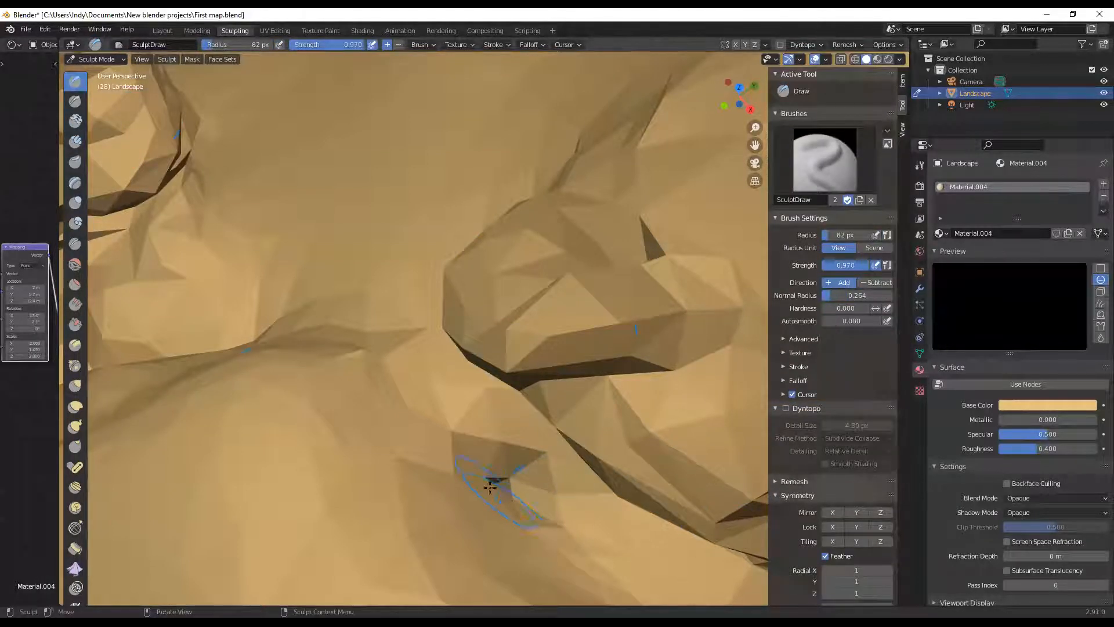
pyautogui.moveTo(492, 486); pyautogui.dragTo(505, 480)
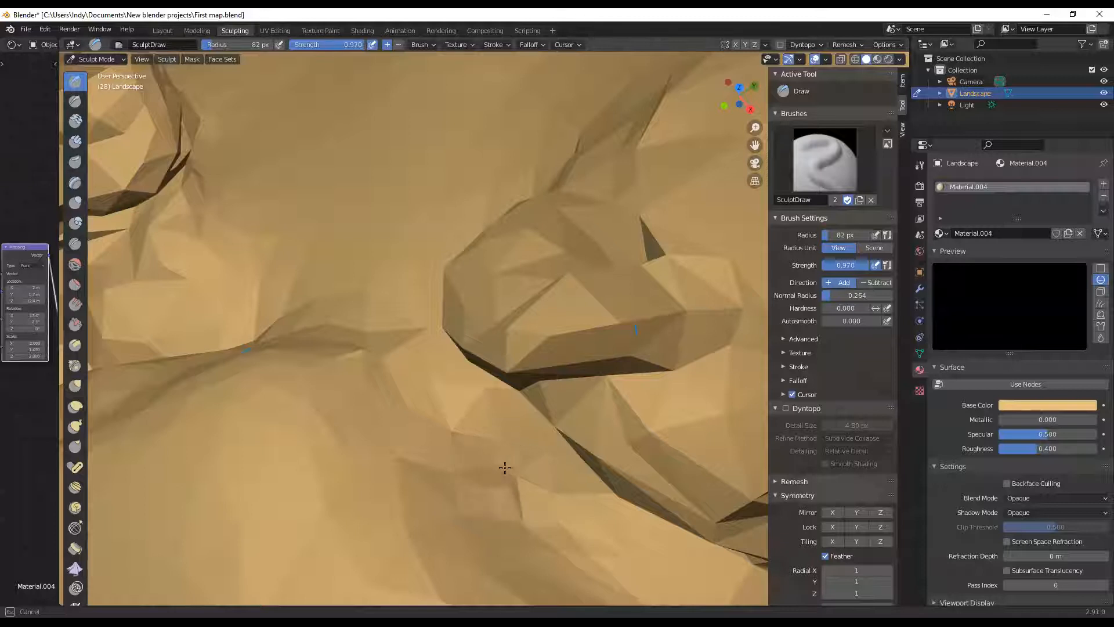
# Step: Smooth the dark creases along the ridge and around the base of the rock formations with the Smooth brush
pyautogui.moveTo(561, 562); pyautogui.dragTo(594, 291, button='middle')
pyautogui.moveTo(642, 325)
pyautogui.mouseDown(button='middle')
pyautogui.moveTo(607, 325)
pyautogui.moveTo(557, 426)
pyautogui.moveTo(423, 450)
pyautogui.moveTo(323, 428)
pyautogui.moveTo(313, 443)
pyautogui.moveTo(349, 464)
pyautogui.moveTo(387, 477)
pyautogui.moveTo(391, 266)
pyautogui.moveTo(374, 280)
pyautogui.moveTo(373, 236)
pyautogui.moveTo(467, 338)
pyautogui.moveTo(522, 325)
pyautogui.moveTo(565, 330)
pyautogui.moveTo(412, 233)
pyautogui.mouseUp(button='middle')
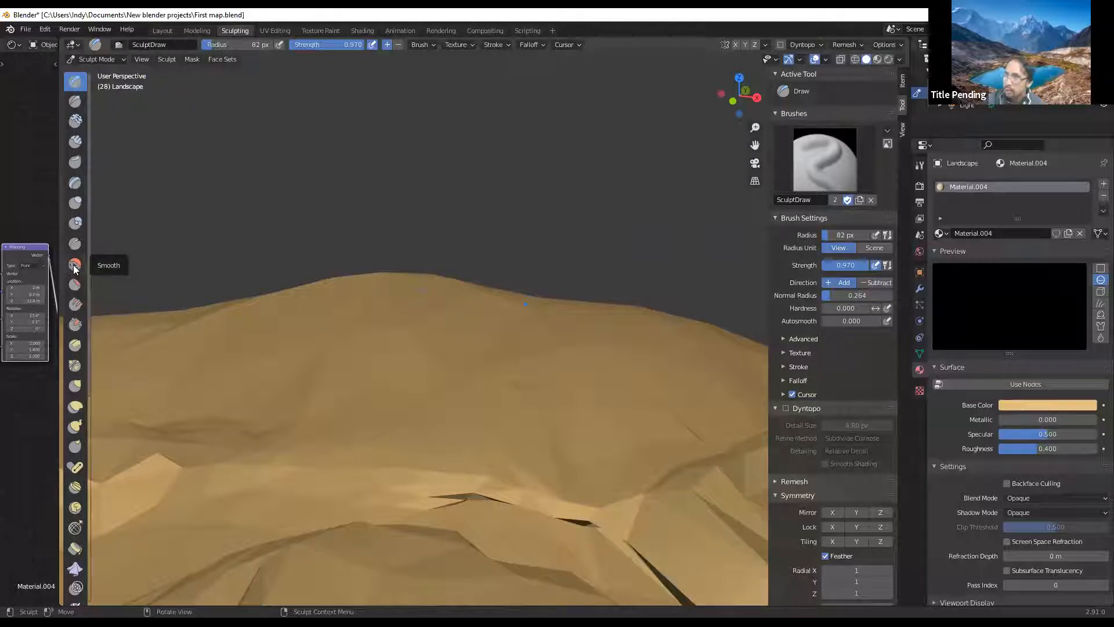
pyautogui.hotkey('shift', 's')
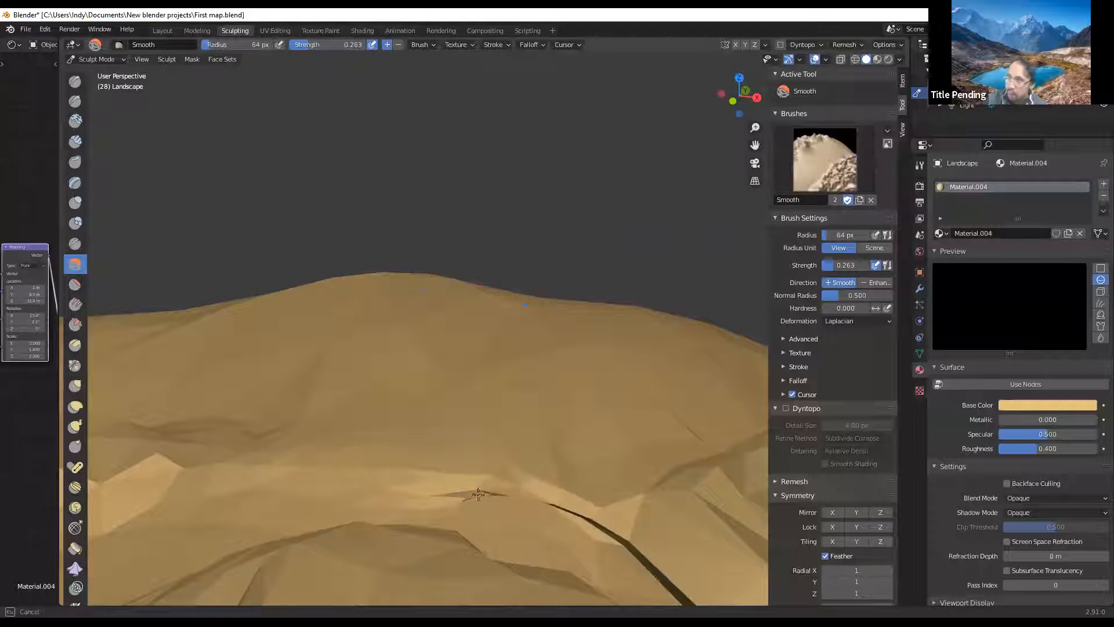
pyautogui.moveTo(608, 539)
pyautogui.mouseDown(button='middle')
pyautogui.moveTo(691, 530)
pyautogui.moveTo(459, 566)
pyautogui.moveTo(495, 560)
pyautogui.moveTo(483, 569)
pyautogui.moveTo(520, 575)
pyautogui.mouseUp(button='middle')
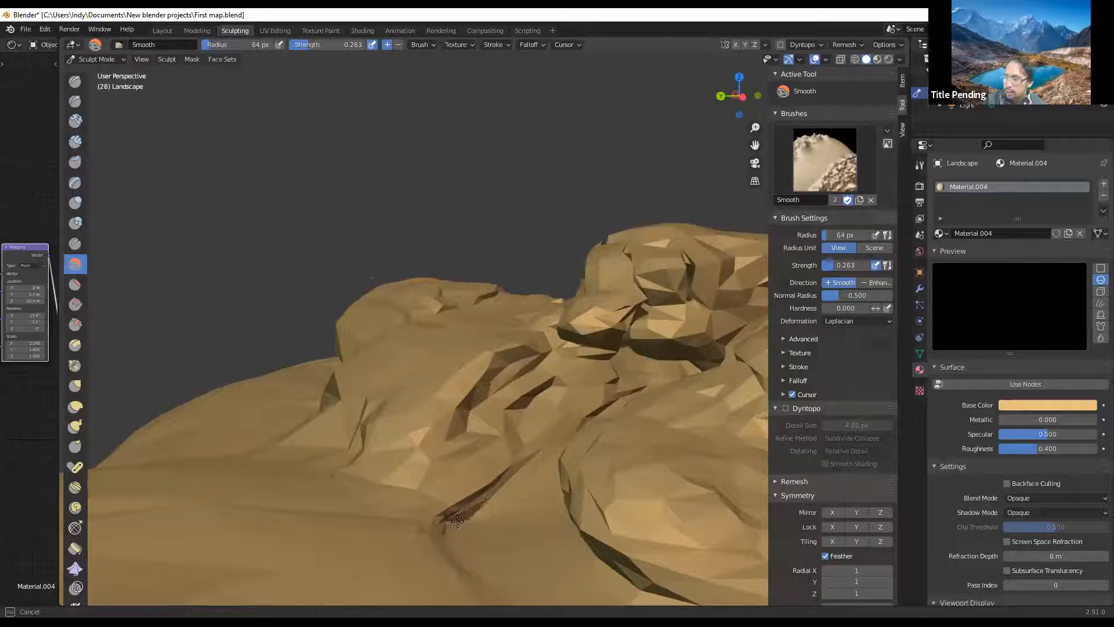
pyautogui.moveTo(503, 511)
pyautogui.mouseDown(button='middle')
pyautogui.moveTo(542, 527)
pyautogui.moveTo(557, 504)
pyautogui.moveTo(585, 501)
pyautogui.mouseUp(button='middle')
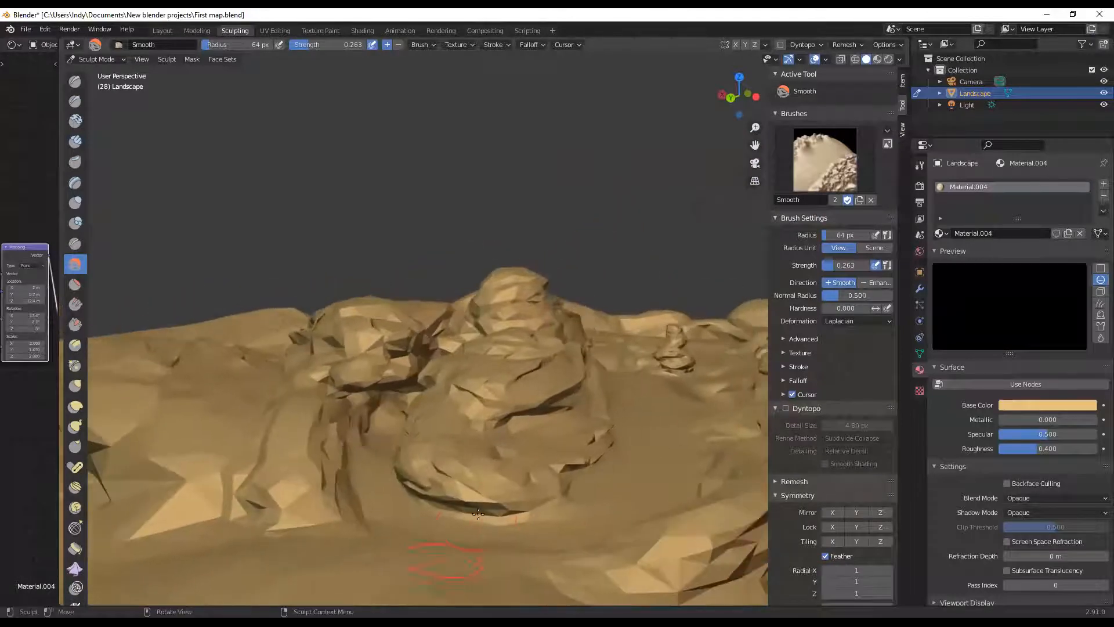
pyautogui.moveTo(408, 546)
pyautogui.mouseDown(button='middle')
pyautogui.moveTo(450, 565)
pyautogui.moveTo(495, 547)
pyautogui.moveTo(319, 547)
pyautogui.moveTo(293, 535)
pyautogui.moveTo(387, 494)
pyautogui.moveTo(368, 515)
pyautogui.mouseUp(button='middle')
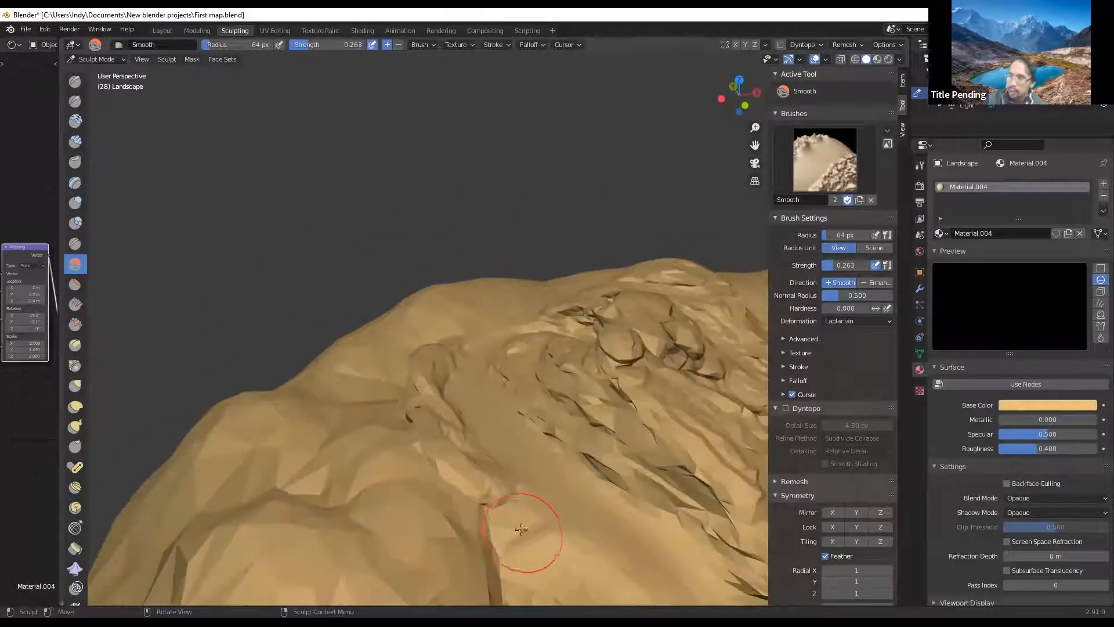
# Step: Smooth the ground directly beneath the overhanging rock ledge with the Smooth brush
pyautogui.moveTo(350, 569)
pyautogui.mouseDown(button='middle')
pyautogui.moveTo(406, 468)
pyautogui.moveTo(279, 428)
pyautogui.moveTo(329, 263)
pyautogui.mouseUp(button='middle')
pyautogui.scroll(6, 410, 154)
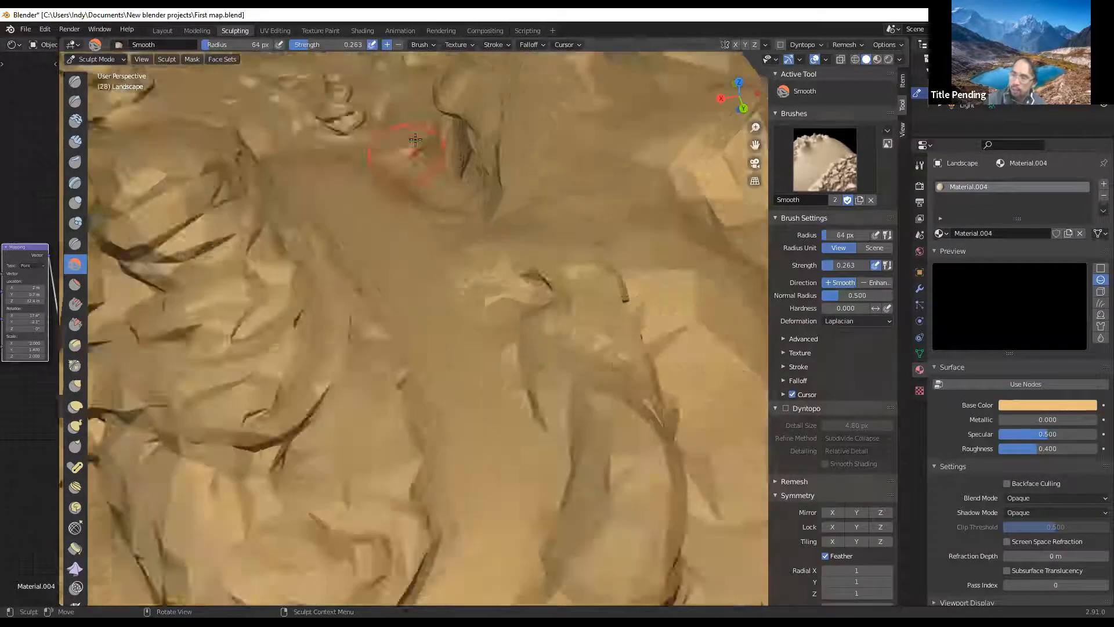
pyautogui.moveTo(448, 201)
pyautogui.keyDown('shift'); pyautogui.mouseDown(button='middle')
pyautogui.moveTo(520, 567)
pyautogui.moveTo(530, 75)
pyautogui.mouseUp(button='middle'); pyautogui.keyUp('shift')
pyautogui.moveTo(518, 217)
pyautogui.mouseDown(button='middle')
pyautogui.moveTo(501, 336)
pyautogui.moveTo(461, 352)
pyautogui.moveTo(530, 492)
pyautogui.mouseUp(button='middle')
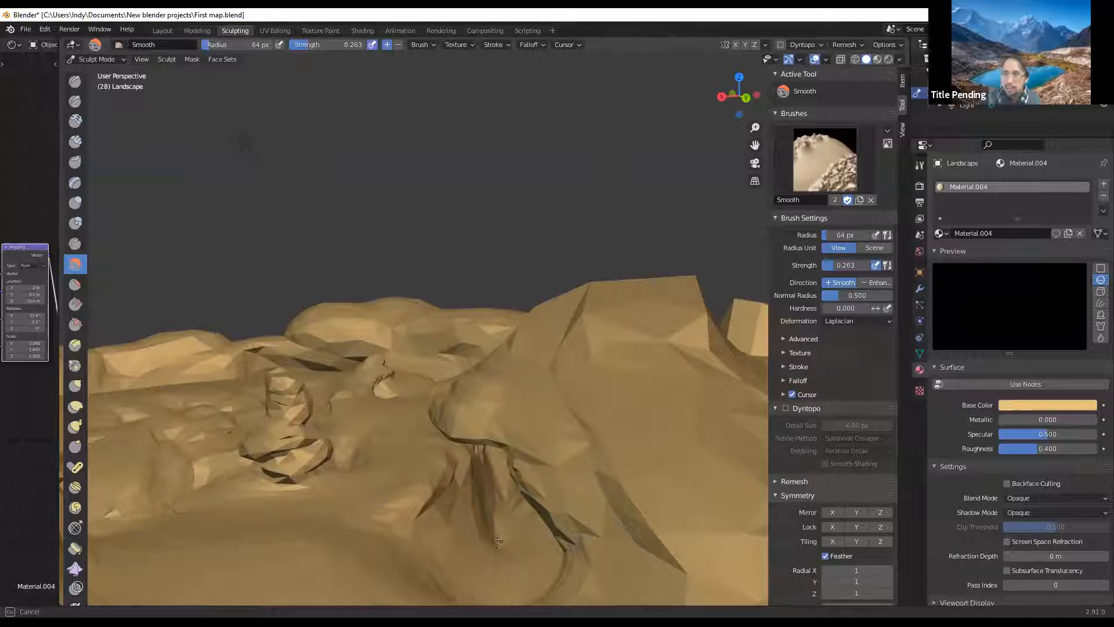
pyautogui.moveTo(511, 567)
pyautogui.mouseDown(button='middle')
pyautogui.moveTo(441, 544)
pyautogui.moveTo(610, 391)
pyautogui.moveTo(587, 410)
pyautogui.moveTo(599, 423)
pyautogui.moveTo(594, 481)
pyautogui.moveTo(592, 450)
pyautogui.mouseUp(button='middle')
pyautogui.moveTo(591, 449); pyautogui.dragTo(592, 450)
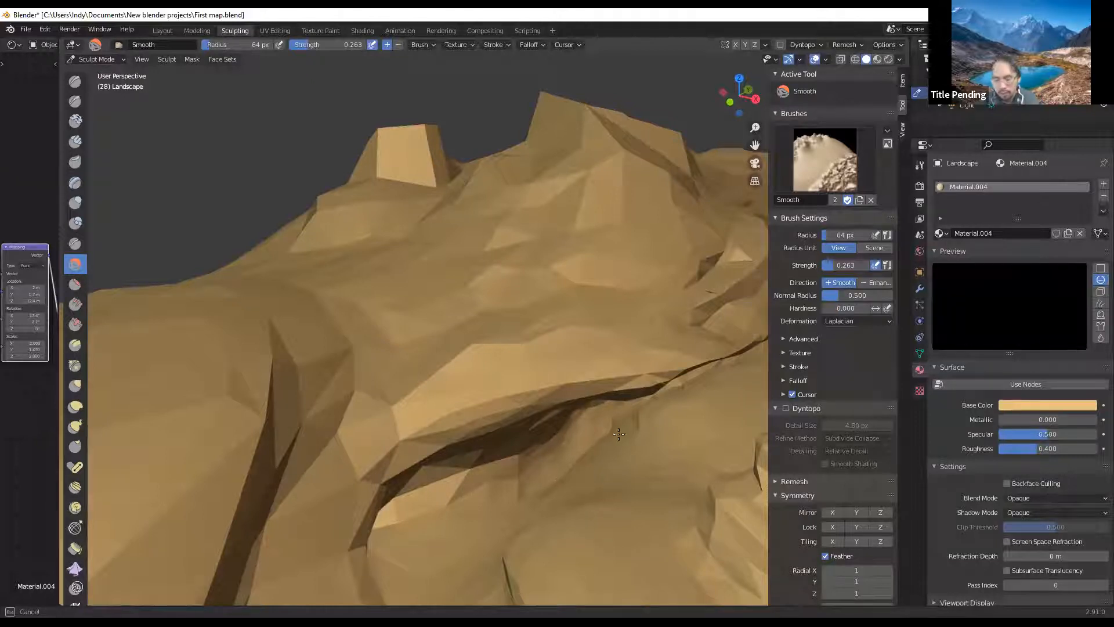
pyautogui.moveTo(585, 442); pyautogui.dragTo(624, 421)
pyautogui.moveTo(637, 413); pyautogui.dragTo(646, 416, button='middle')
pyautogui.moveTo(604, 433); pyautogui.dragTo(583, 444)
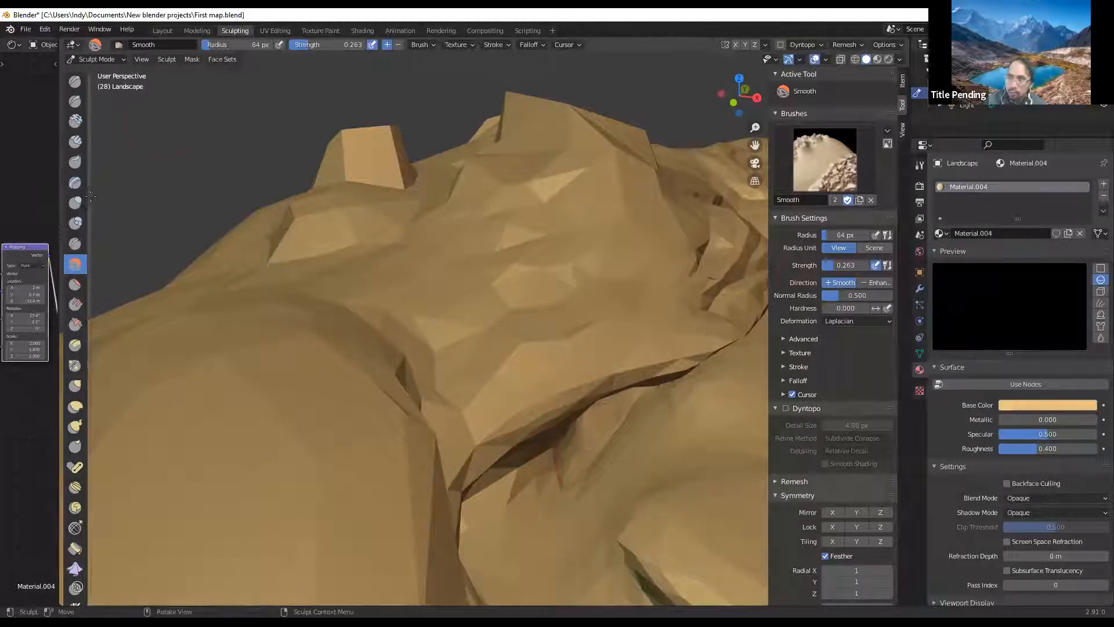
# Step: Carve out the hollow under the overhanging ledge with the Draw brush in Subtract direction
pyautogui.click(75, 82)
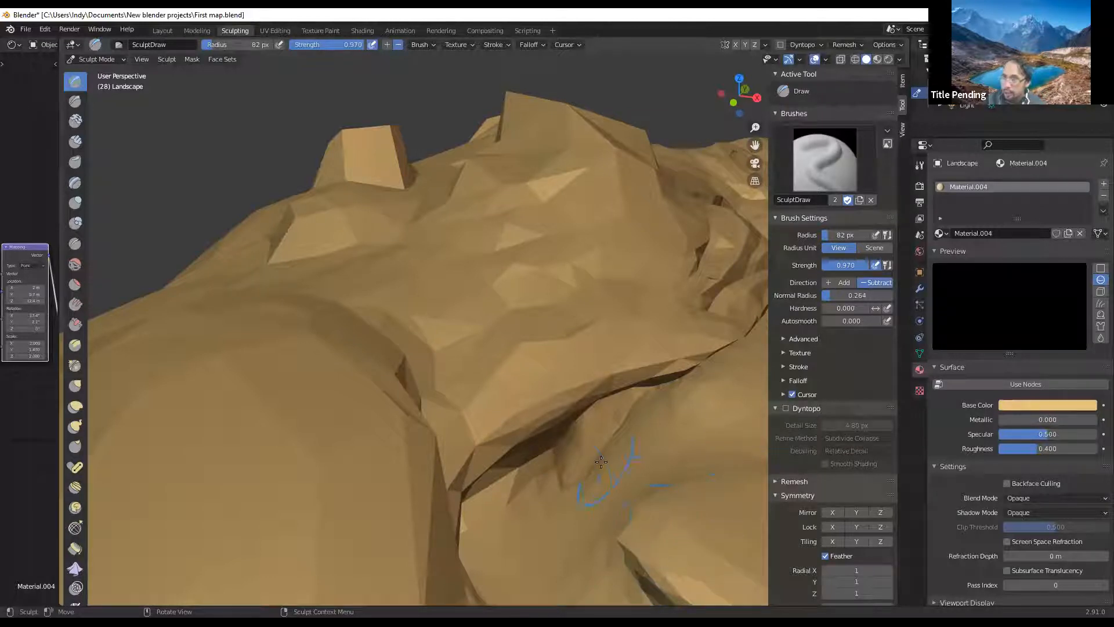
pyautogui.moveTo(574, 457); pyautogui.dragTo(530, 468)
pyautogui.moveTo(573, 431)
pyautogui.mouseDown()
pyautogui.moveTo(557, 439)
pyautogui.moveTo(584, 420)
pyautogui.moveTo(510, 565)
pyautogui.mouseUp()
pyautogui.moveTo(538, 523)
pyautogui.mouseDown(button='middle')
pyautogui.moveTo(520, 526)
pyautogui.moveTo(524, 506)
pyautogui.mouseUp(button='middle')
pyautogui.moveTo(619, 466)
pyautogui.mouseDown(button='middle')
pyautogui.moveTo(627, 486)
pyautogui.moveTo(615, 406)
pyautogui.mouseUp(button='middle')
pyautogui.moveTo(611, 400); pyautogui.dragTo(574, 400)
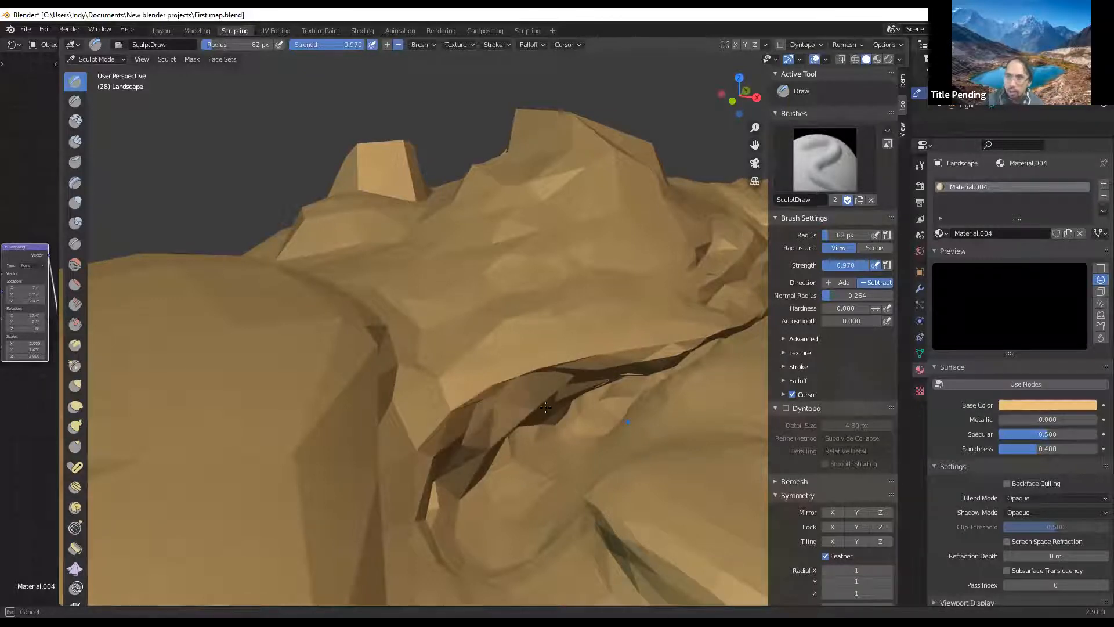
pyautogui.moveTo(527, 423); pyautogui.dragTo(548, 402)
pyautogui.moveTo(549, 400)
pyautogui.mouseDown(button='middle')
pyautogui.moveTo(524, 405)
pyautogui.moveTo(513, 431)
pyautogui.moveTo(575, 389)
pyautogui.moveTo(639, 314)
pyautogui.moveTo(844, 328)
pyautogui.moveTo(688, 315)
pyautogui.moveTo(482, 488)
pyautogui.mouseUp(button='middle')
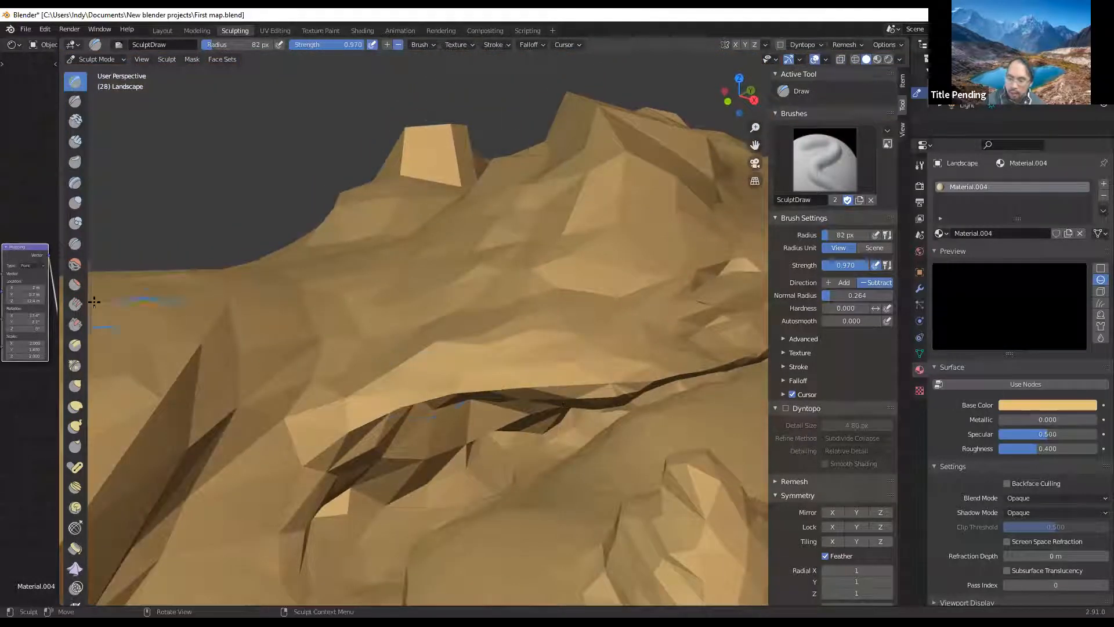
# Step: Even out the carved hollow and the ledge's underside with the Smooth brush
pyautogui.click(76, 263)
pyautogui.moveTo(515, 449)
pyautogui.mouseDown()
pyautogui.moveTo(513, 425)
pyautogui.moveTo(479, 413)
pyautogui.moveTo(504, 401)
pyautogui.moveTo(495, 432)
pyautogui.mouseUp()
pyautogui.moveTo(499, 430); pyautogui.dragTo(561, 406, button='middle')
pyautogui.moveTo(562, 406); pyautogui.dragTo(641, 349)
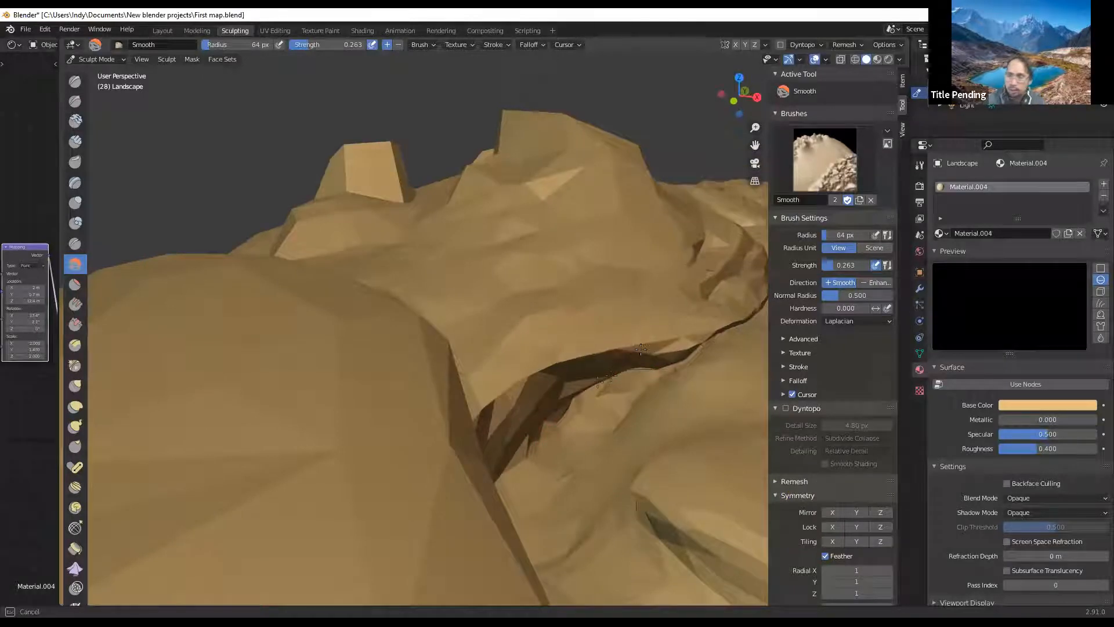
pyautogui.moveTo(595, 391); pyautogui.dragTo(587, 398)
pyautogui.moveTo(587, 399)
pyautogui.mouseDown(button='middle')
pyautogui.moveTo(572, 389)
pyautogui.moveTo(617, 393)
pyautogui.moveTo(597, 403)
pyautogui.mouseUp(button='middle')
pyautogui.moveTo(597, 403); pyautogui.dragTo(596, 412)
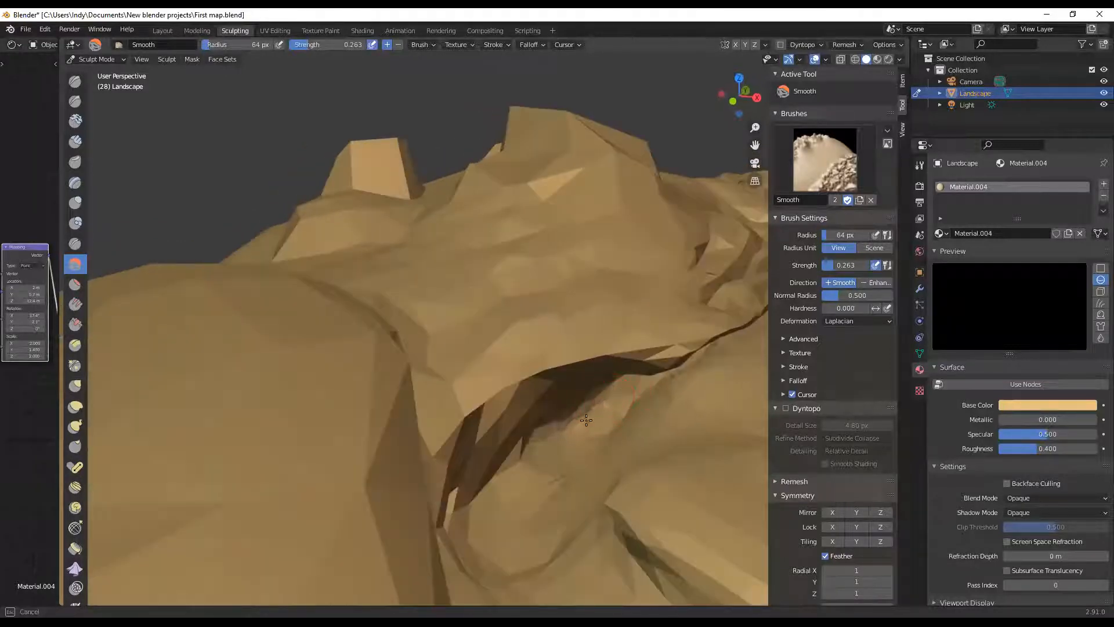
pyautogui.moveTo(520, 519); pyautogui.dragTo(553, 422)
pyautogui.moveTo(610, 376)
pyautogui.mouseDown()
pyautogui.moveTo(637, 345)
pyautogui.moveTo(618, 380)
pyautogui.mouseUp()
# Step: Examine the overhang, the round boulder and the surrounding rock formations from several sides for remaining flaws
pyautogui.moveTo(617, 380)
pyautogui.mouseDown(button='middle')
pyautogui.moveTo(577, 362)
pyautogui.moveTo(470, 358)
pyautogui.moveTo(457, 347)
pyautogui.moveTo(372, 393)
pyautogui.mouseUp(button='middle')
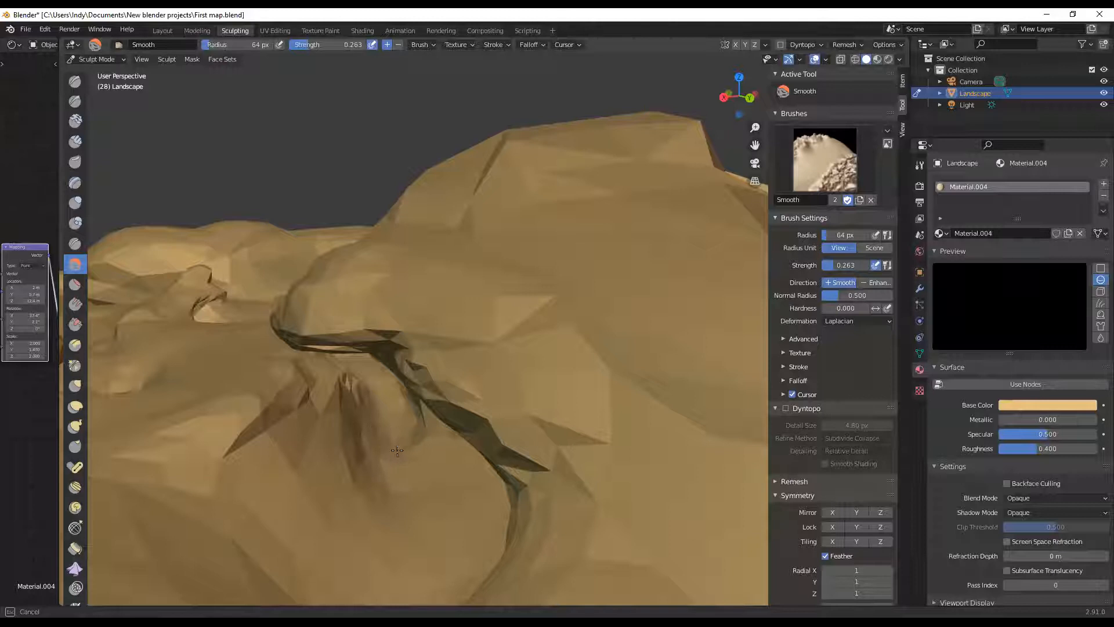
pyautogui.moveTo(384, 528)
pyautogui.mouseDown(button='middle')
pyautogui.moveTo(393, 512)
pyautogui.moveTo(611, 503)
pyautogui.moveTo(445, 410)
pyautogui.moveTo(478, 400)
pyautogui.moveTo(447, 463)
pyautogui.moveTo(455, 504)
pyautogui.moveTo(577, 384)
pyautogui.mouseUp(button='middle')
pyautogui.scroll(3, 453, 406)
pyautogui.scroll(-1, 452, 406)
pyautogui.scroll(5, 453, 442)
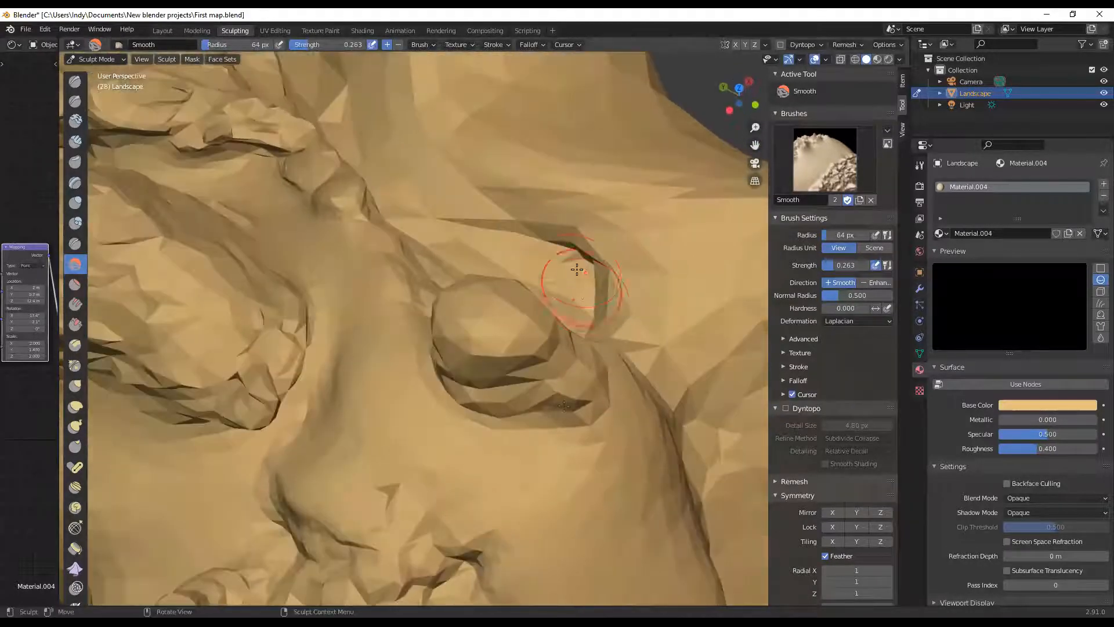
pyautogui.moveTo(580, 261)
pyautogui.mouseDown(button='middle')
pyautogui.moveTo(510, 224)
pyautogui.moveTo(466, 236)
pyautogui.moveTo(513, 284)
pyautogui.moveTo(411, 403)
pyautogui.moveTo(539, 334)
pyautogui.moveTo(421, 339)
pyautogui.moveTo(269, 368)
pyautogui.moveTo(303, 363)
pyautogui.moveTo(285, 341)
pyautogui.mouseUp(button='middle')
pyautogui.scroll(5, 413, 395)
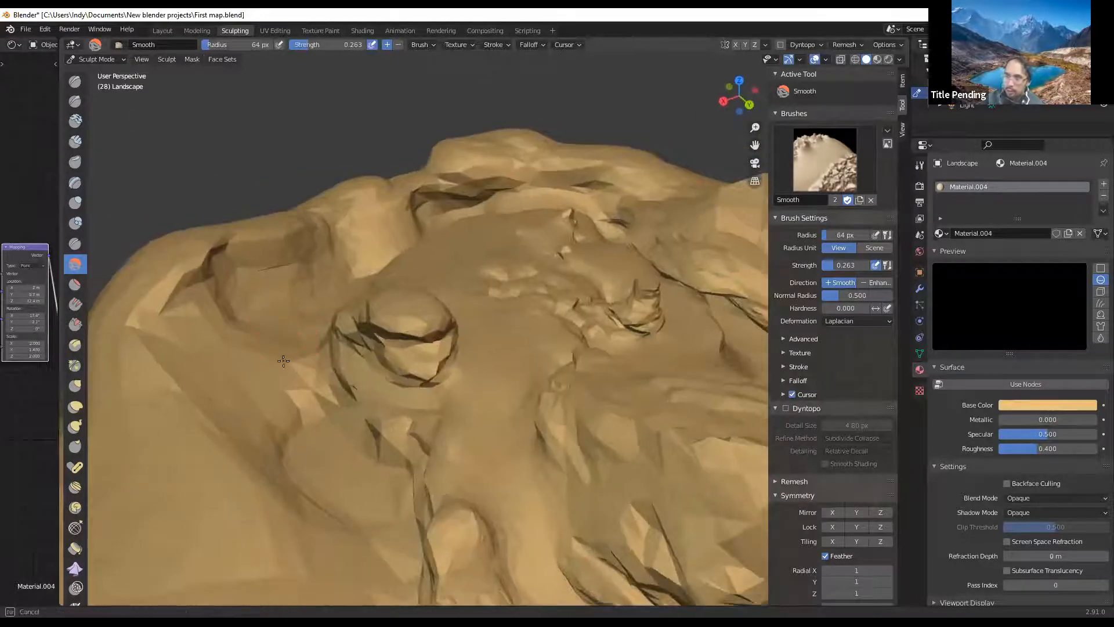
pyautogui.moveTo(292, 359)
pyautogui.mouseDown(button='middle')
pyautogui.moveTo(542, 390)
pyautogui.moveTo(269, 348)
pyautogui.moveTo(401, 366)
pyautogui.moveTo(510, 325)
pyautogui.moveTo(524, 383)
pyautogui.mouseUp(button='middle')
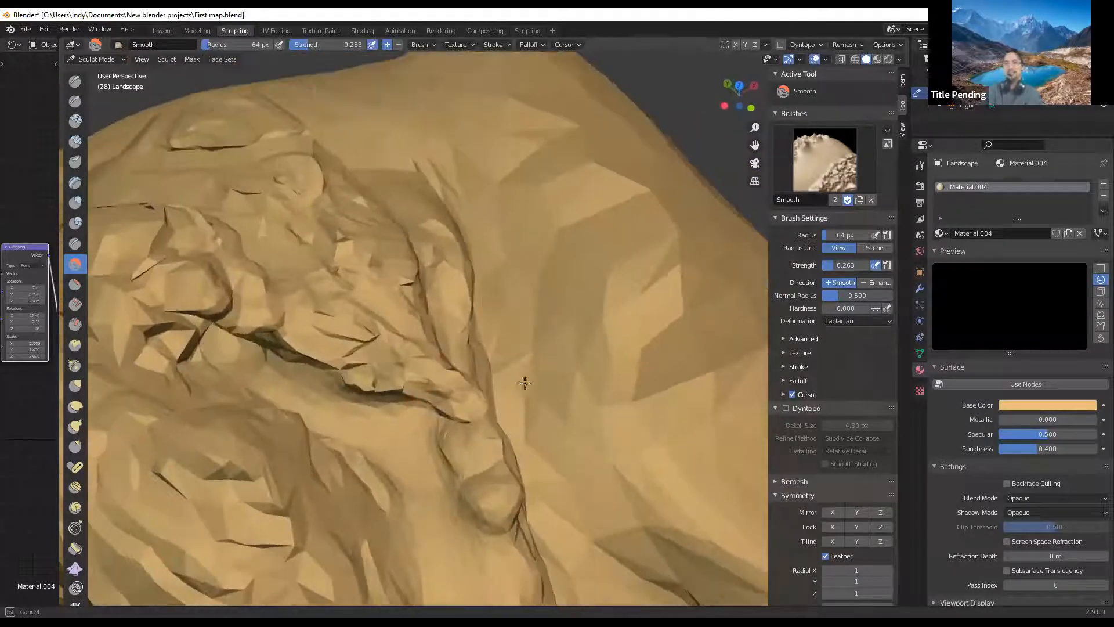
# Step: Smooth the faceted outer slope alongside the rocky ridge and the ground around it
pyautogui.moveTo(524, 383); pyautogui.dragTo(562, 492)
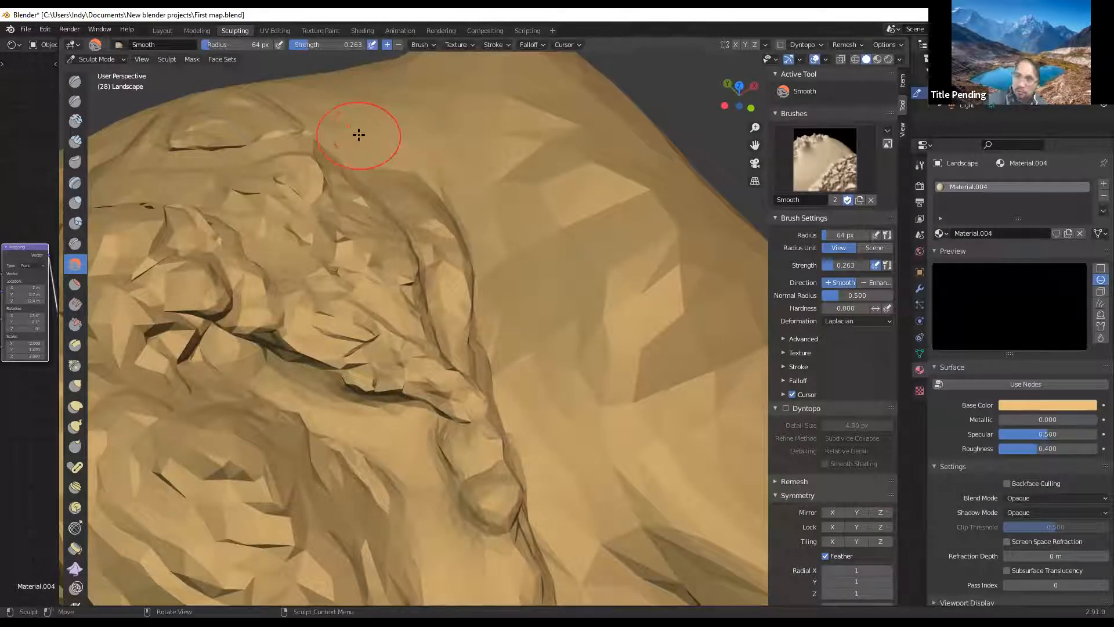
pyautogui.moveTo(420, 121)
pyautogui.mouseDown(button='middle')
pyautogui.moveTo(291, 224)
pyautogui.moveTo(311, 273)
pyautogui.moveTo(453, 206)
pyautogui.moveTo(428, 281)
pyautogui.mouseUp(button='middle')
pyautogui.moveTo(350, 366); pyautogui.dragTo(343, 412)
pyautogui.moveTo(554, 460)
pyautogui.mouseDown()
pyautogui.moveTo(395, 453)
pyautogui.moveTo(429, 444)
pyautogui.mouseUp()
pyautogui.moveTo(429, 444)
pyautogui.mouseDown(button='middle')
pyautogui.moveTo(377, 420)
pyautogui.moveTo(325, 420)
pyautogui.mouseUp(button='middle')
pyautogui.moveTo(325, 421); pyautogui.dragTo(430, 464)
pyautogui.moveTo(553, 493); pyautogui.dragTo(567, 485)
pyautogui.moveTo(567, 485)
pyautogui.mouseDown(button='middle')
pyautogui.moveTo(423, 398)
pyautogui.moveTo(321, 457)
pyautogui.moveTo(389, 502)
pyautogui.moveTo(462, 525)
pyautogui.moveTo(522, 510)
pyautogui.moveTo(374, 443)
pyautogui.moveTo(489, 435)
pyautogui.moveTo(621, 391)
pyautogui.moveTo(652, 406)
pyautogui.moveTo(684, 400)
pyautogui.moveTo(533, 414)
pyautogui.moveTo(580, 429)
pyautogui.moveTo(499, 416)
pyautogui.moveTo(760, 351)
pyautogui.mouseUp(button='middle')
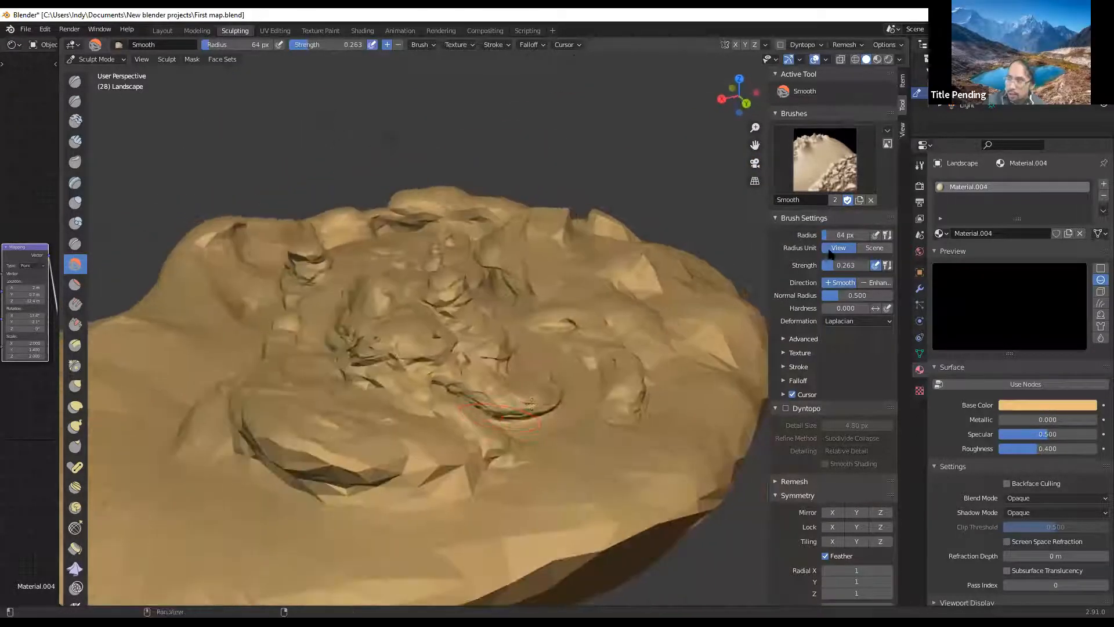
# Step: Add material to the open ground in front of the central rock formation with the Clay brush
pyautogui.click(75, 121)
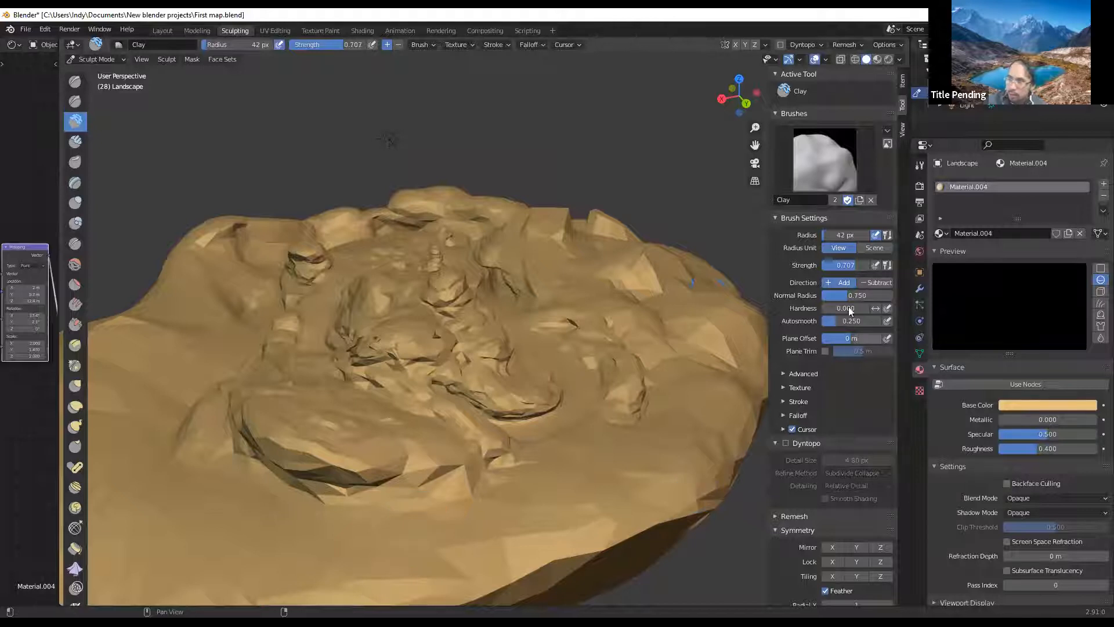
pyautogui.moveTo(512, 457); pyautogui.dragTo(584, 483)
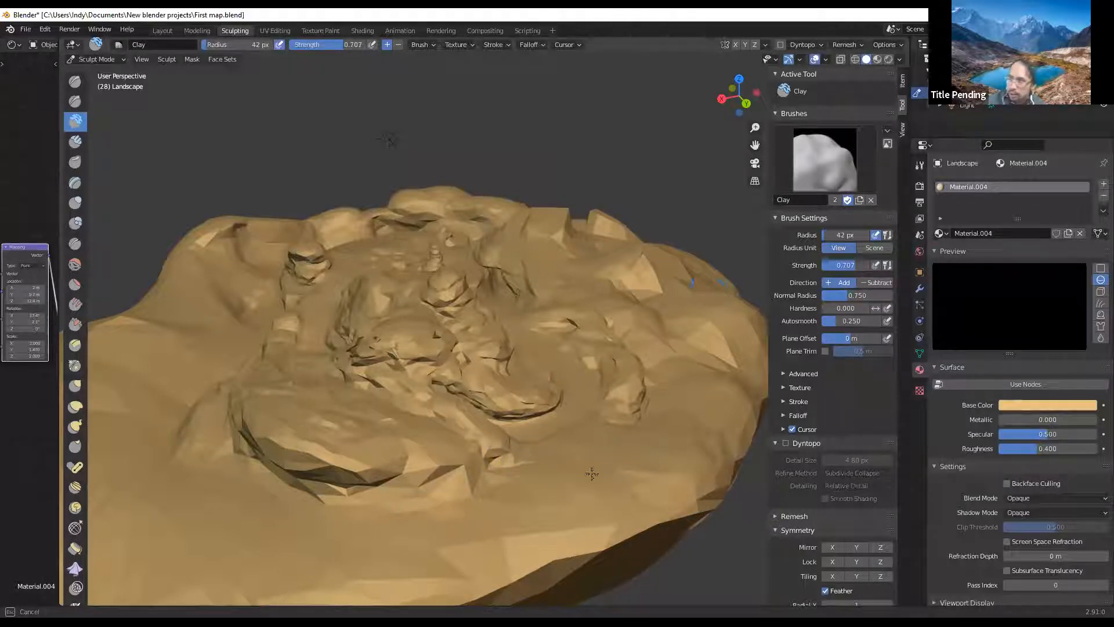
pyautogui.moveTo(601, 456); pyautogui.dragTo(614, 545, button='middle')
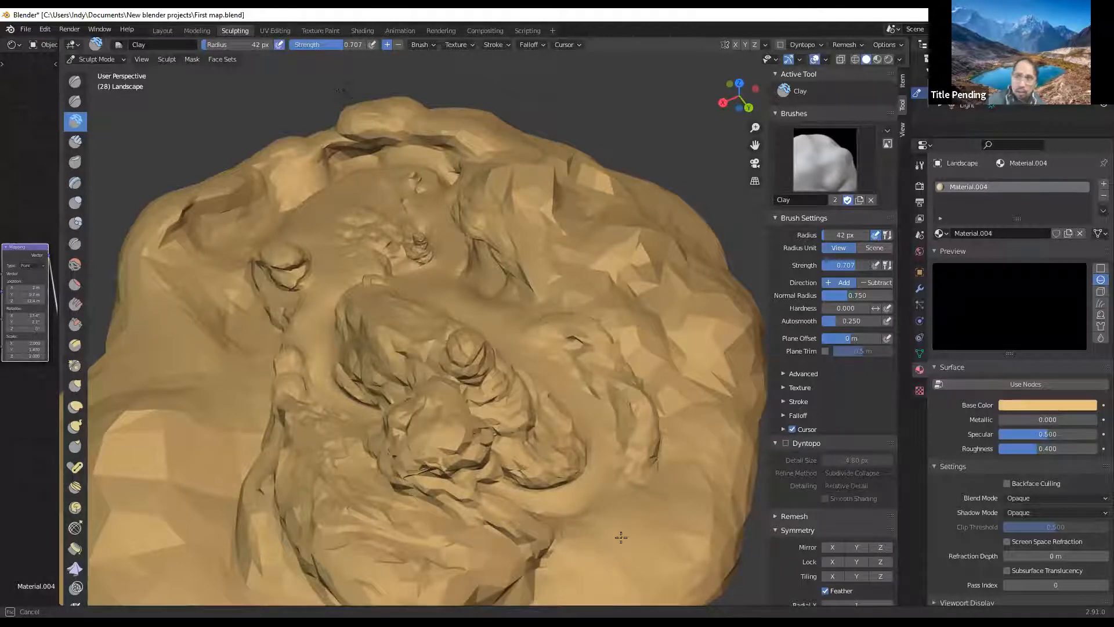
# Step: Build up the rounded hill behind the rocks with the Clay brush, raising its strength to 0.872
pyautogui.moveTo(609, 551); pyautogui.dragTo(290, 585, button='middle')
pyautogui.moveTo(421, 398); pyautogui.dragTo(540, 357, button='middle')
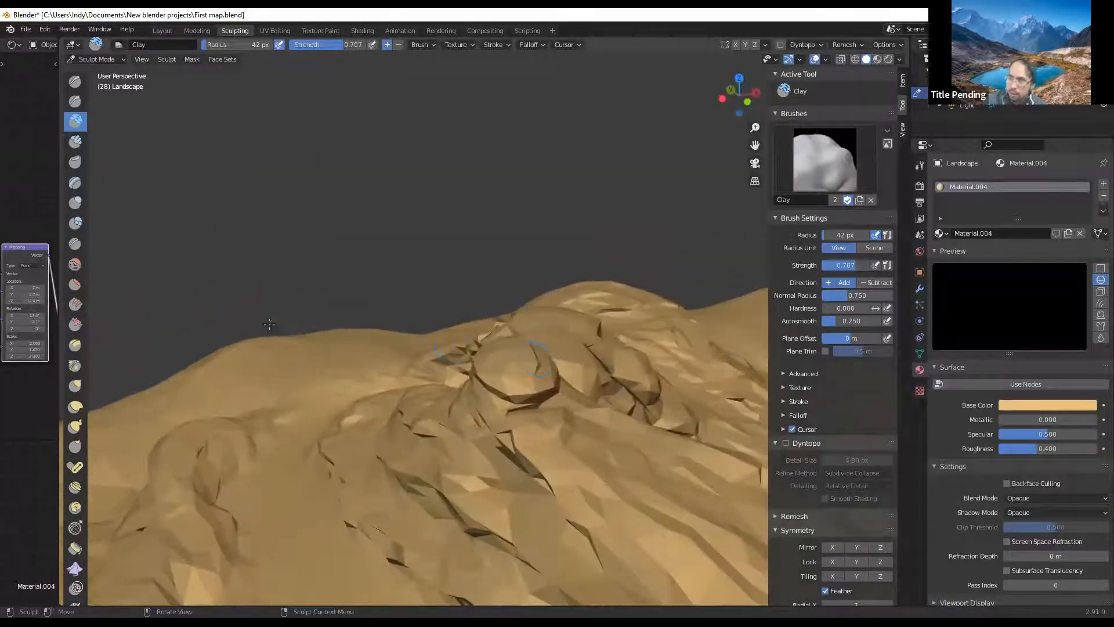
pyautogui.moveTo(315, 362)
pyautogui.mouseDown()
pyautogui.moveTo(401, 373)
pyautogui.moveTo(314, 382)
pyautogui.moveTo(385, 356)
pyautogui.mouseUp()
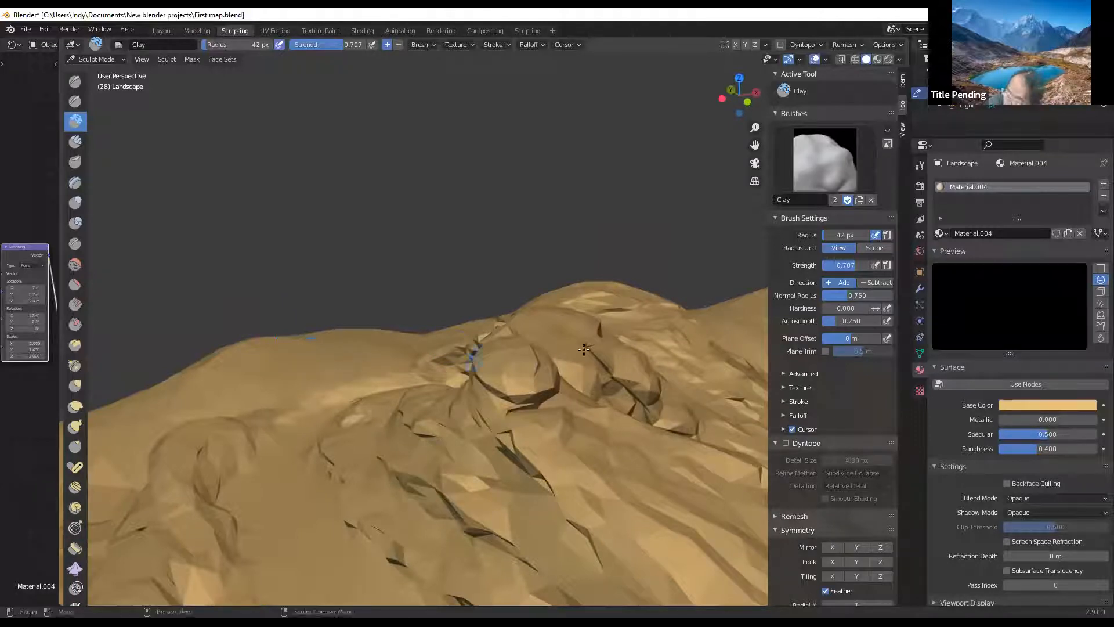
pyautogui.moveTo(852, 264); pyautogui.dragTo(862, 264)
pyautogui.moveTo(336, 373); pyautogui.dragTo(319, 368)
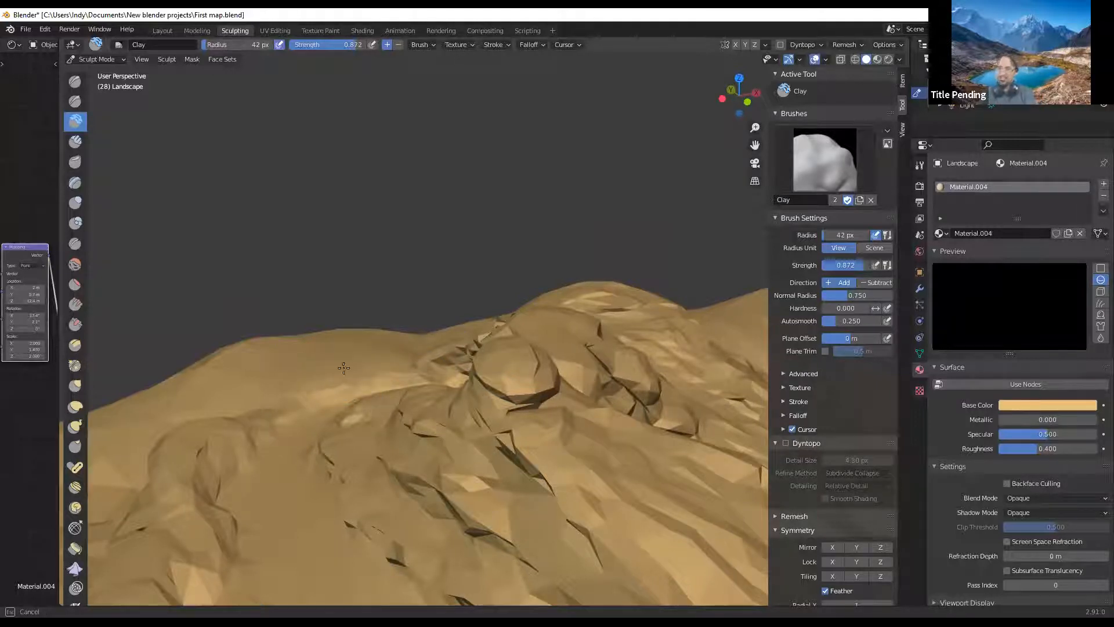
pyautogui.moveTo(371, 356); pyautogui.dragTo(293, 368)
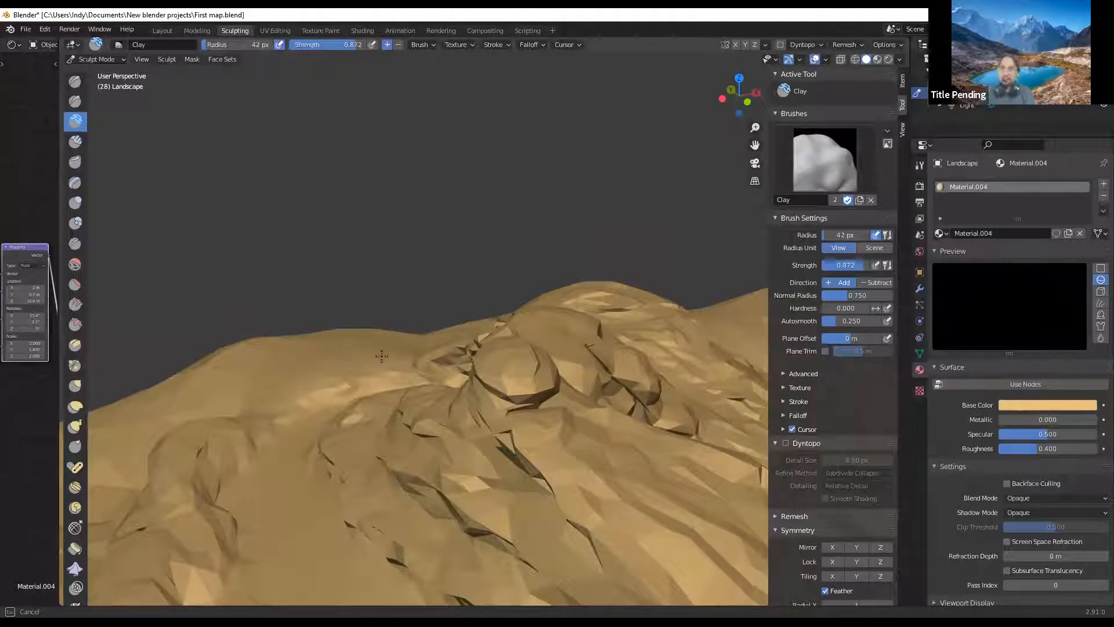
pyautogui.moveTo(397, 348)
pyautogui.mouseDown()
pyautogui.moveTo(286, 368)
pyautogui.moveTo(383, 356)
pyautogui.mouseUp()
pyautogui.moveTo(310, 380)
pyautogui.mouseDown()
pyautogui.moveTo(370, 357)
pyautogui.moveTo(350, 366)
pyautogui.mouseUp()
pyautogui.moveTo(342, 366); pyautogui.dragTo(375, 356, button='middle')
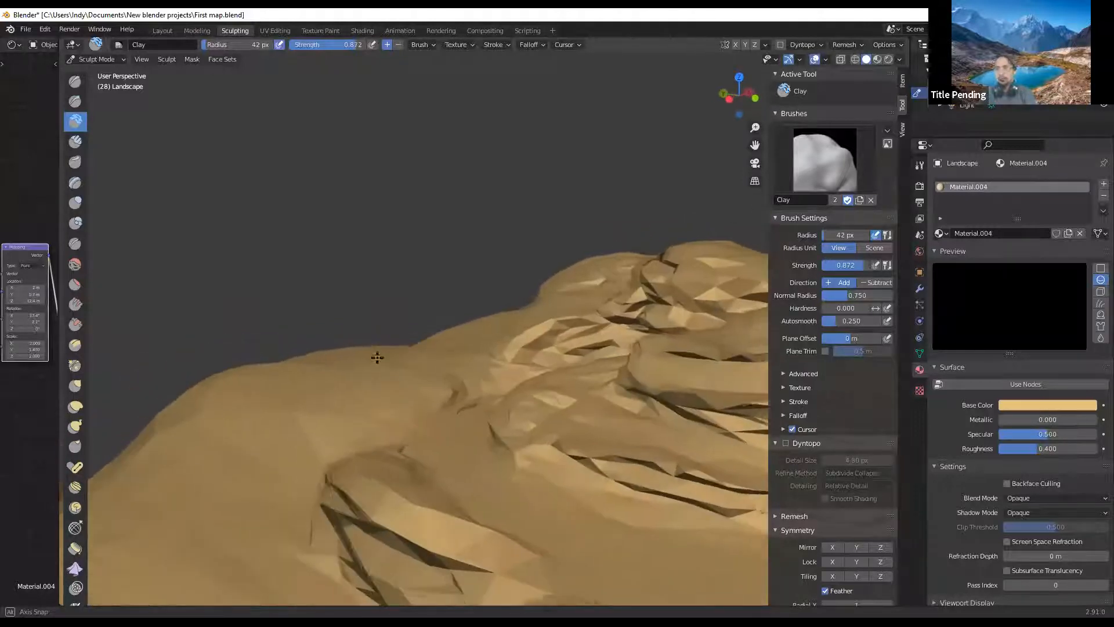
pyautogui.moveTo(373, 369)
pyautogui.mouseDown()
pyautogui.moveTo(363, 410)
pyautogui.moveTo(373, 385)
pyautogui.mouseUp()
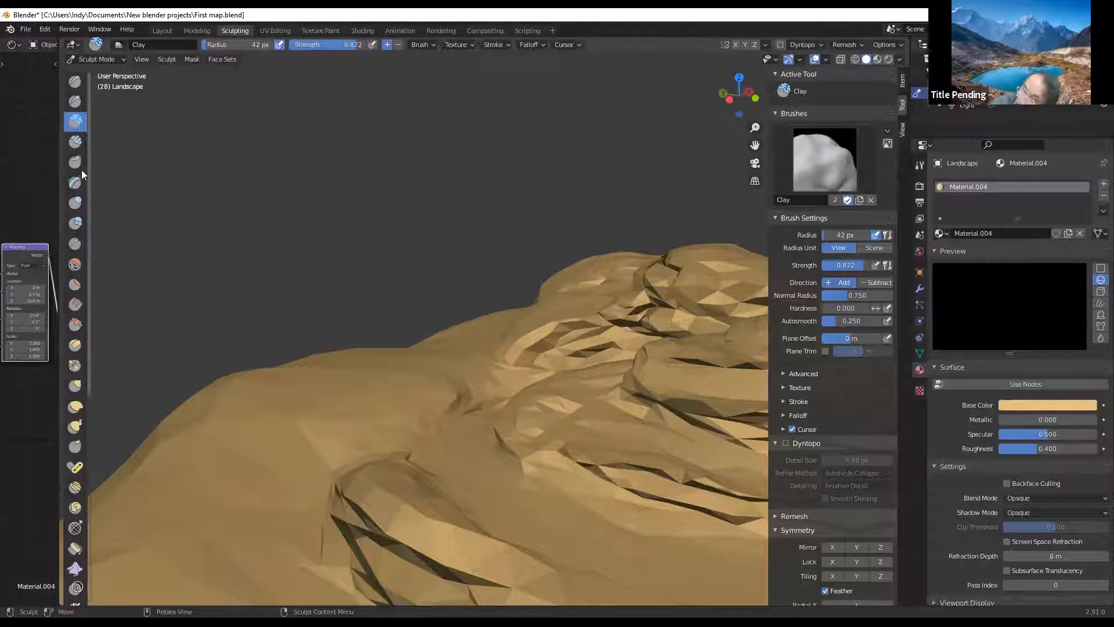
# Step: Sculpt the same hillside with the Draw brush, switching its direction from Subtract to Add to raise the surface
pyautogui.click(74, 82)
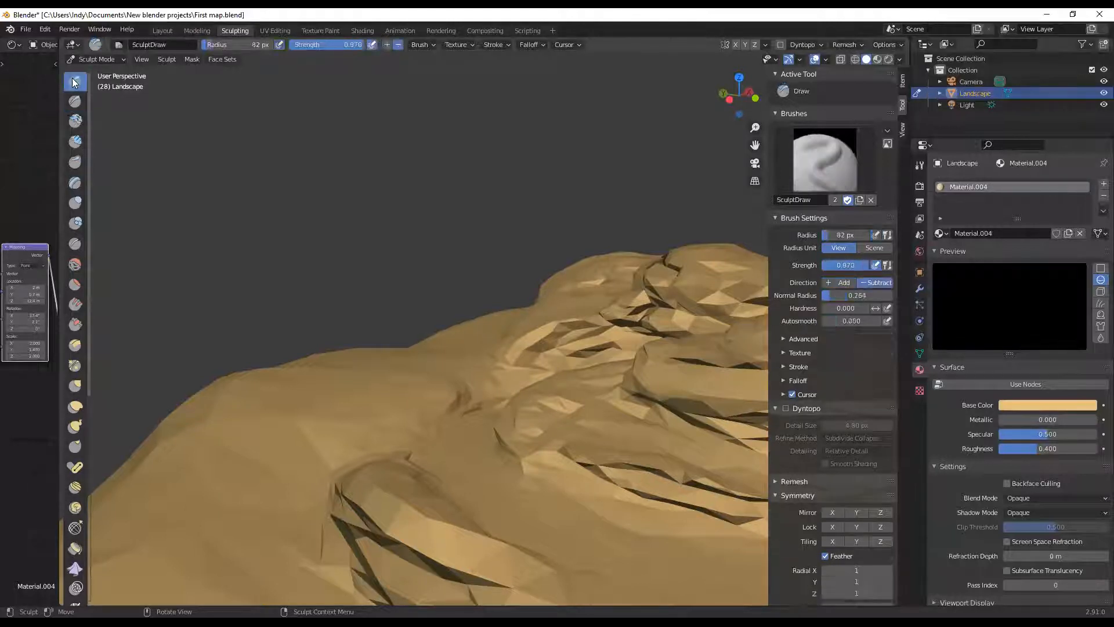
pyautogui.moveTo(376, 403); pyautogui.dragTo(390, 391)
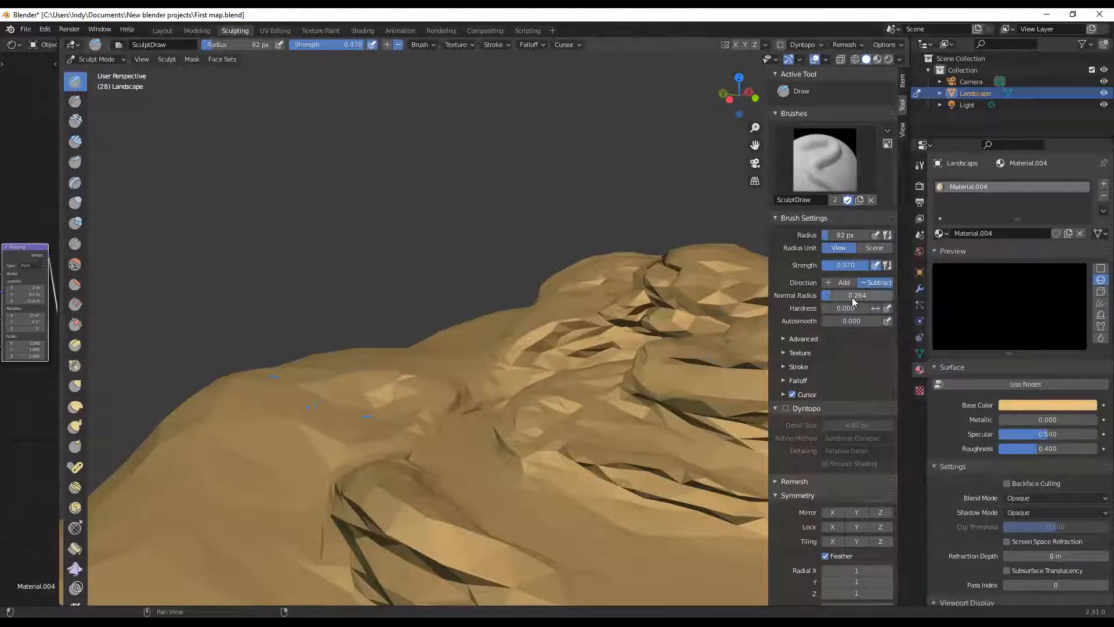
pyautogui.click(842, 283)
pyautogui.moveTo(312, 393)
pyautogui.mouseDown()
pyautogui.moveTo(325, 391)
pyautogui.moveTo(325, 441)
pyautogui.moveTo(375, 391)
pyautogui.moveTo(394, 409)
pyautogui.moveTo(390, 387)
pyautogui.moveTo(381, 390)
pyautogui.moveTo(406, 400)
pyautogui.moveTo(435, 391)
pyautogui.moveTo(415, 365)
pyautogui.moveTo(400, 371)
pyautogui.moveTo(459, 377)
pyautogui.mouseUp()
pyautogui.moveTo(370, 379); pyautogui.dragTo(399, 425, button='middle')
pyautogui.moveTo(399, 426)
pyautogui.mouseDown()
pyautogui.moveTo(409, 444)
pyautogui.moveTo(354, 517)
pyautogui.moveTo(371, 508)
pyautogui.moveTo(385, 542)
pyautogui.moveTo(324, 523)
pyautogui.mouseUp()
pyautogui.moveTo(323, 522)
pyautogui.mouseDown(button='middle')
pyautogui.moveTo(255, 514)
pyautogui.moveTo(242, 490)
pyautogui.moveTo(249, 468)
pyautogui.moveTo(240, 477)
pyautogui.moveTo(283, 458)
pyautogui.mouseUp(button='middle')
pyautogui.moveTo(285, 456)
pyautogui.mouseDown()
pyautogui.moveTo(293, 432)
pyautogui.moveTo(268, 401)
pyautogui.mouseUp()
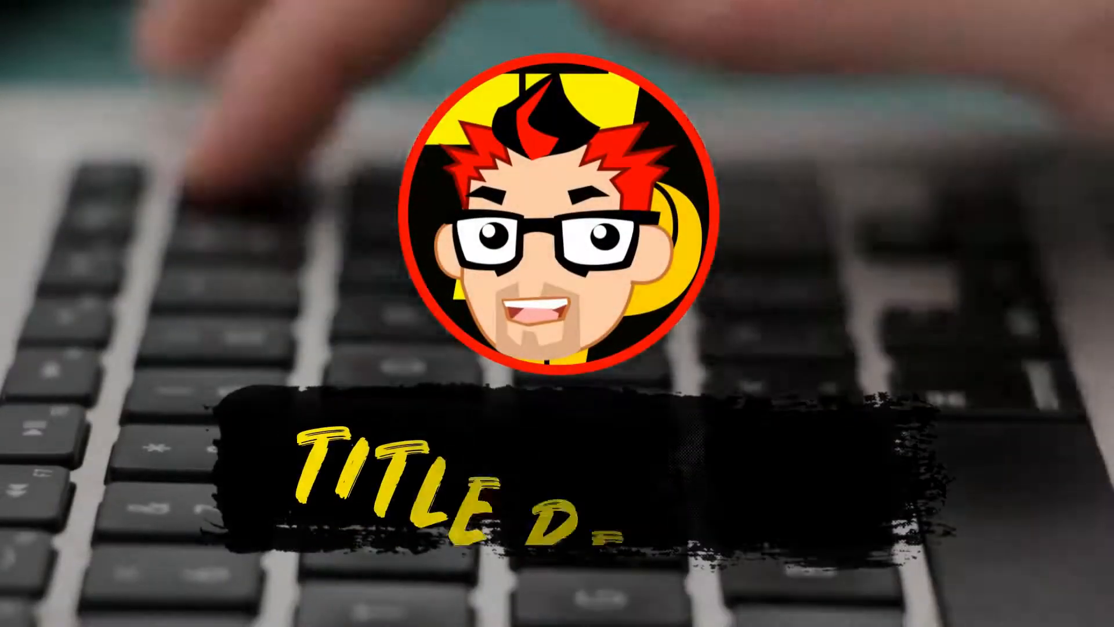